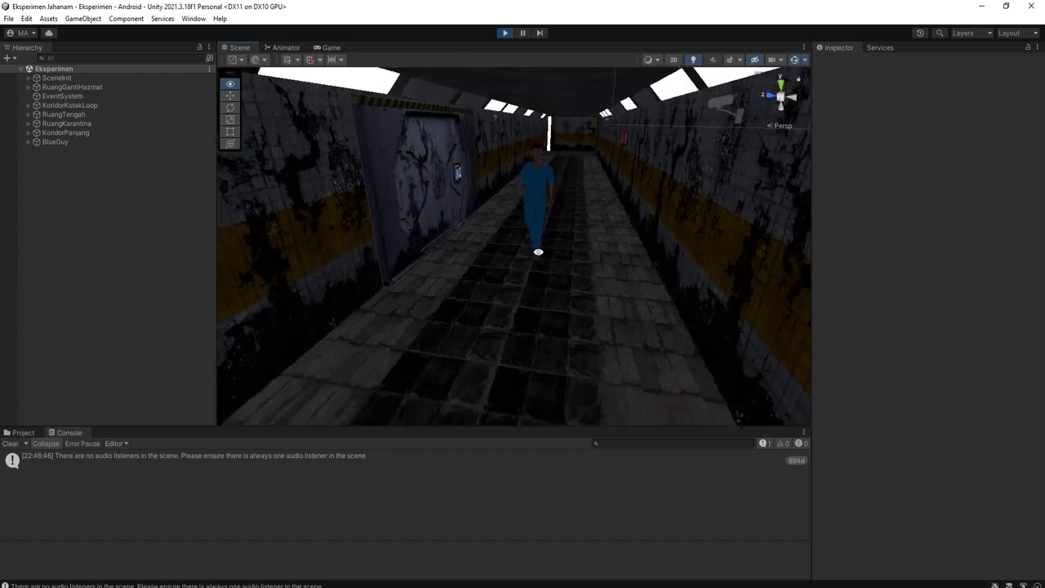
# - Examine the character in blue walking in place in the corridor from the front, behind and above
pyautogui.moveTo(545, 277); pyautogui.dragTo(562, 245, button='right')
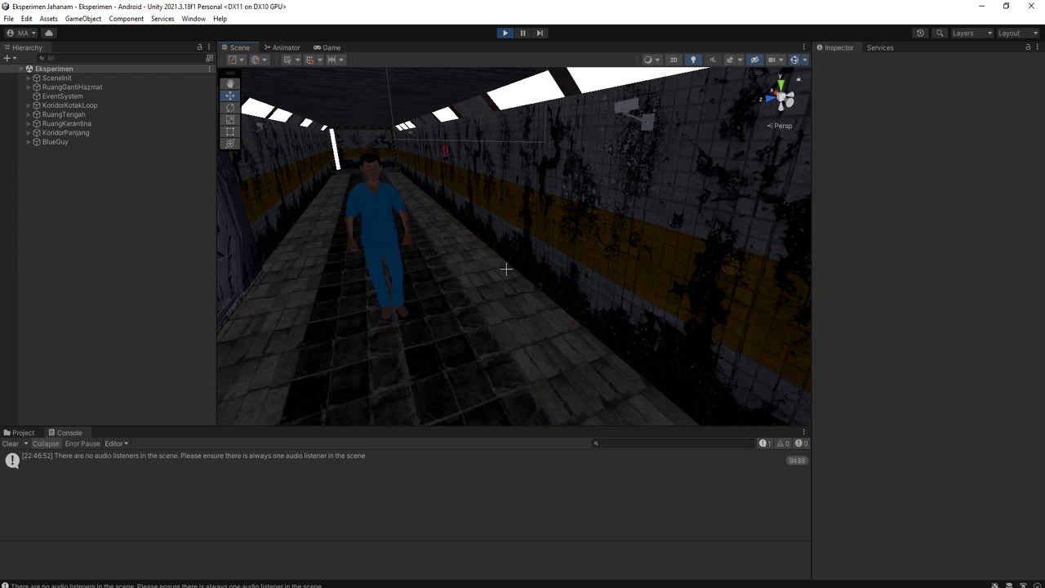
pyautogui.moveTo(549, 268); pyautogui.dragTo(578, 266, button='right')
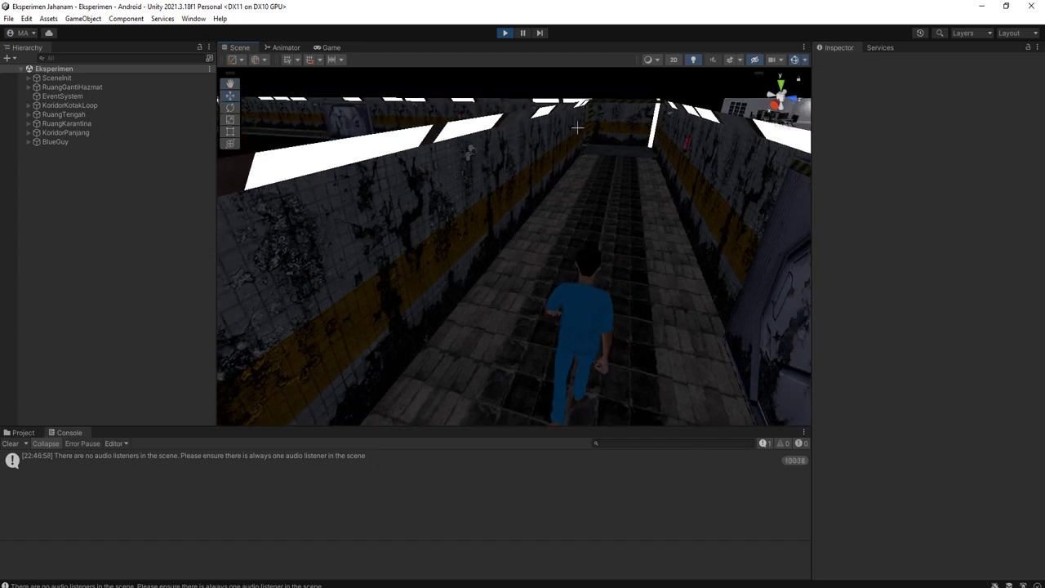
pyautogui.scroll(3, 473, 152)
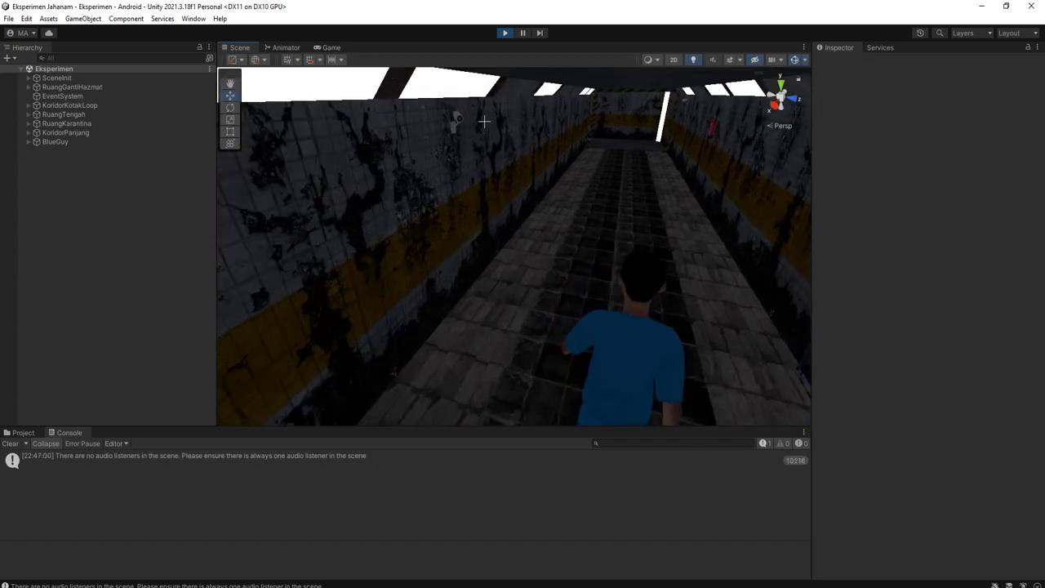
pyautogui.keyDown('alt'); pyautogui.moveTo(553, 191); pyautogui.dragTo(1044, 237); pyautogui.keyUp('alt')
pyautogui.moveTo(598, 259); pyautogui.dragTo(628, 219, button='right')
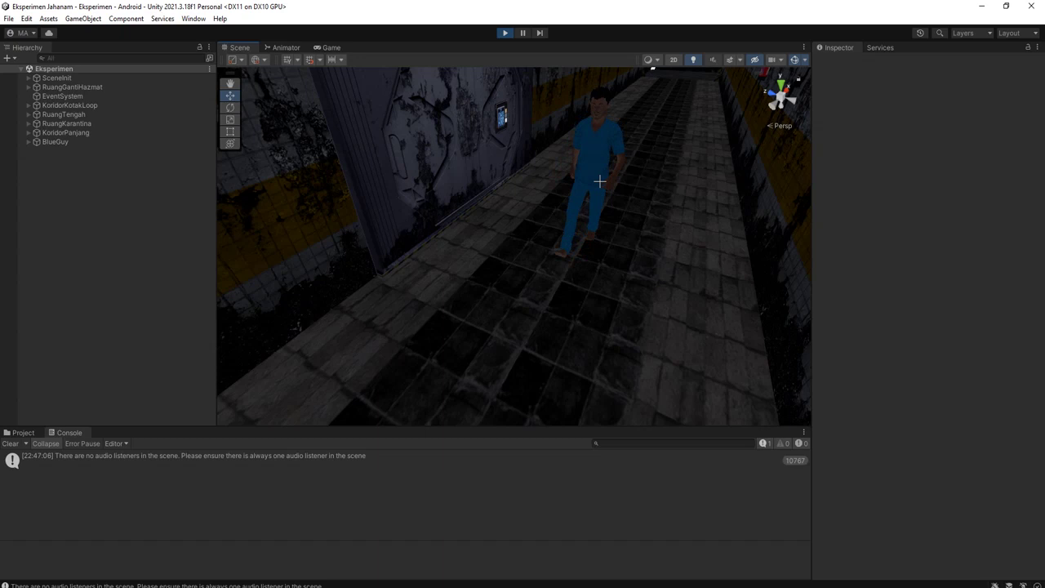
pyautogui.scroll(-5, 613, 228)
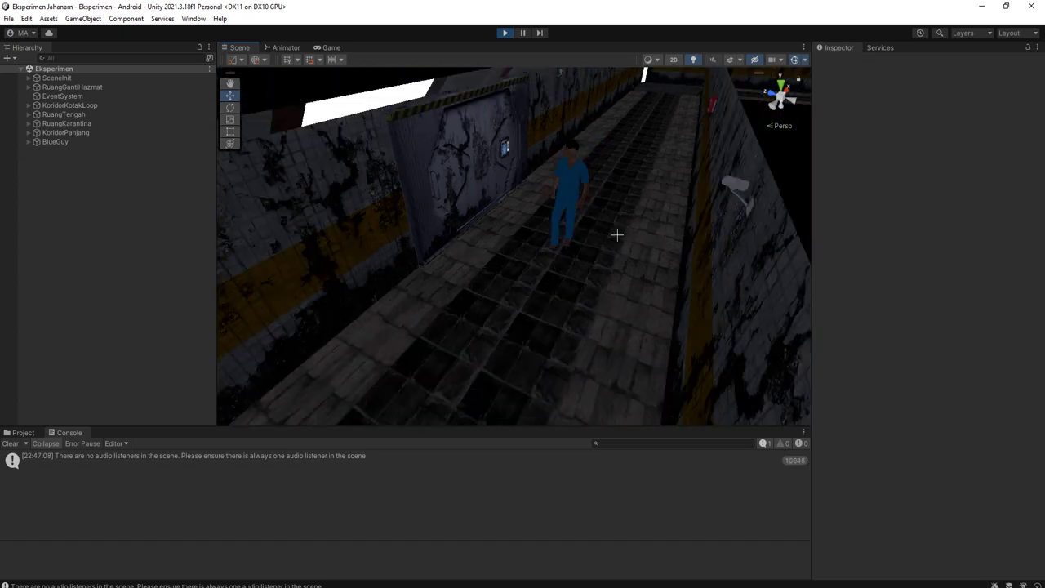
pyautogui.moveTo(611, 214)
pyautogui.mouseDown(button='middle')
pyautogui.moveTo(640, 207)
pyautogui.moveTo(590, 219)
pyautogui.mouseUp(button='middle')
pyautogui.moveTo(591, 218); pyautogui.dragTo(579, 179, button='right')
# - Inspect the layout of the square corridor loop from above, including its corners and long sides
pyautogui.moveTo(649, 194); pyautogui.dragTo(707, 175, button='right')
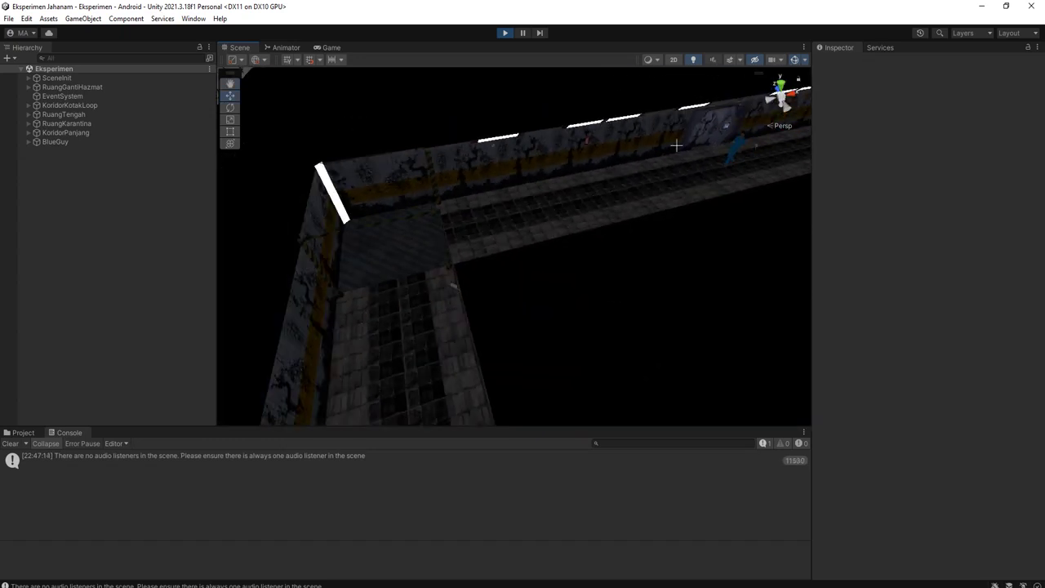
pyautogui.moveTo(488, 507); pyautogui.dragTo(440, 144, button='right')
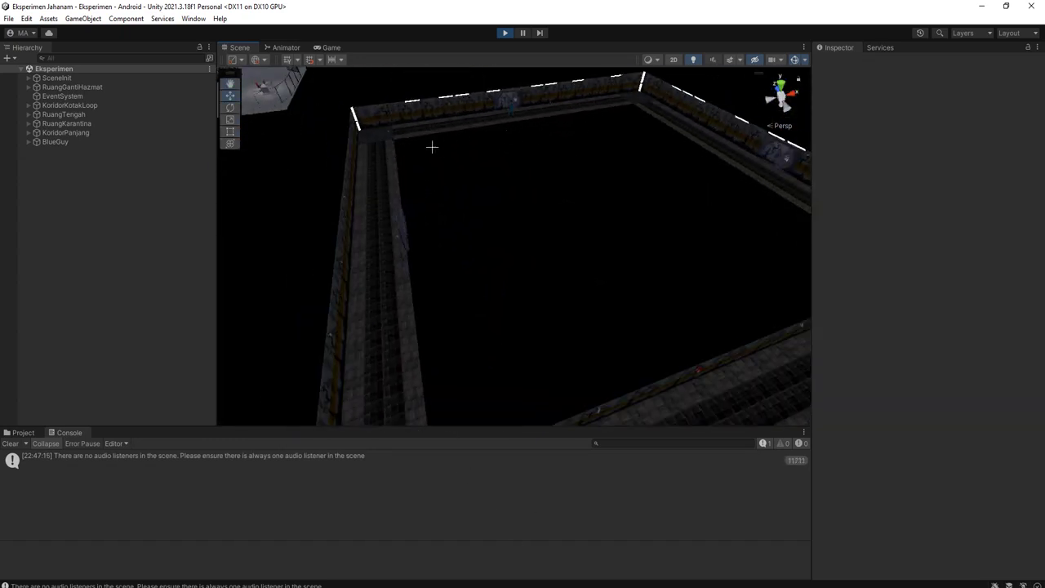
pyautogui.moveTo(786, 267); pyautogui.dragTo(508, 111, button='right')
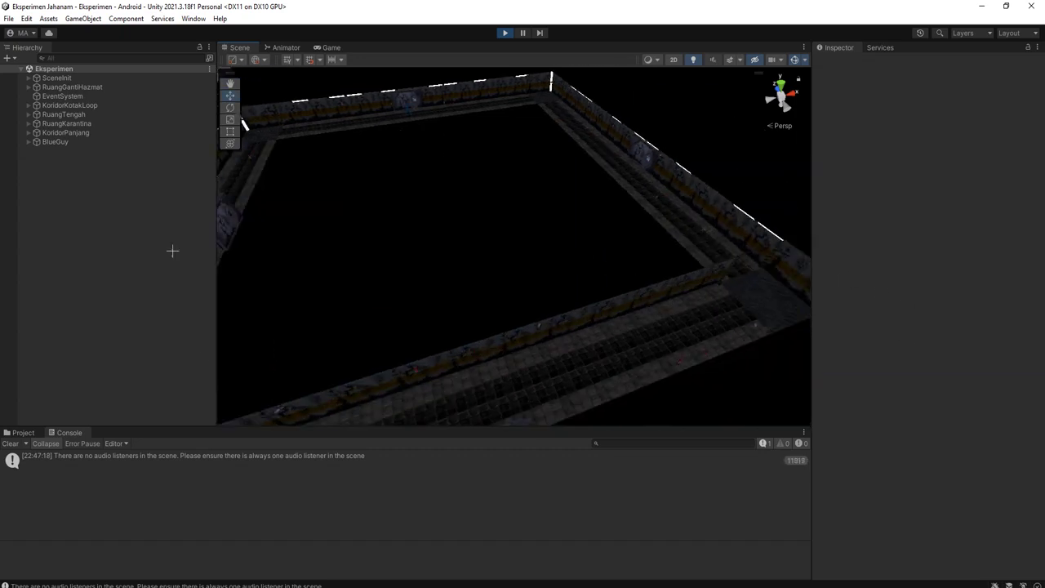
pyautogui.moveTo(468, 192); pyautogui.dragTo(498, 223, button='right')
pyautogui.scroll(5, 498, 266)
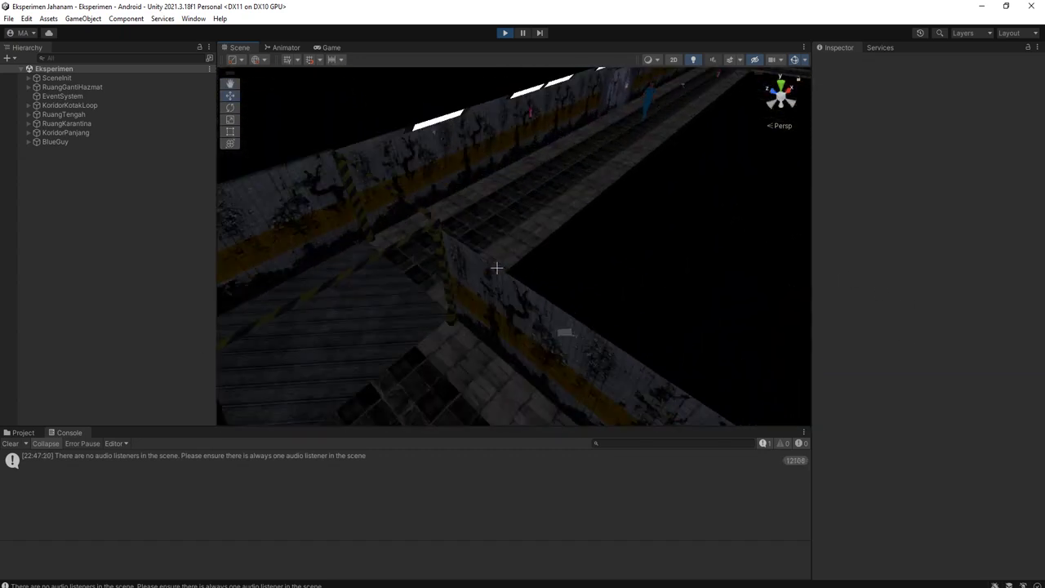
pyautogui.moveTo(498, 267); pyautogui.dragTo(488, 260, button='middle')
pyautogui.moveTo(487, 260); pyautogui.dragTo(503, 254, button='right')
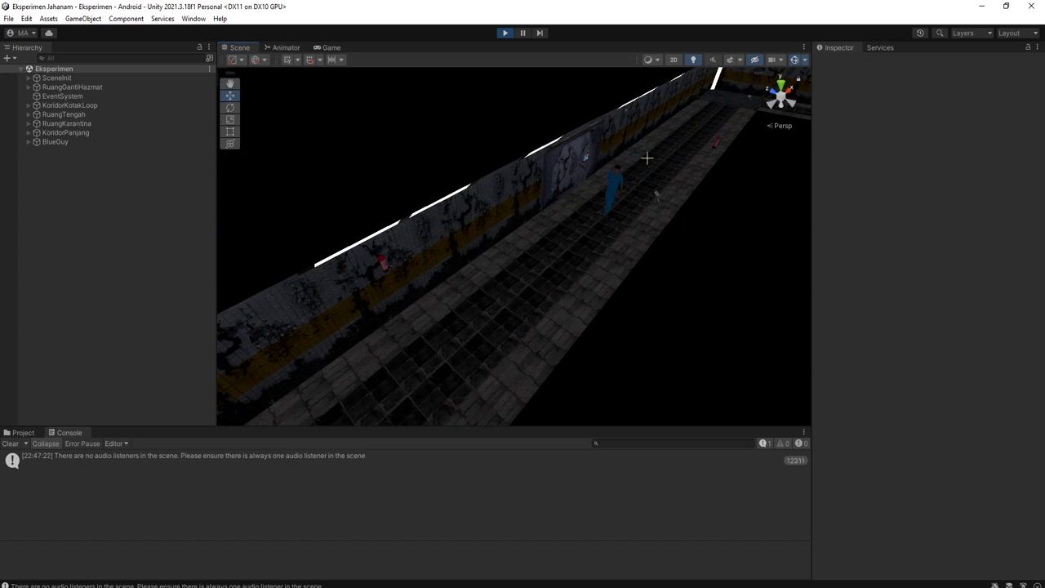
# - Inspect the walking character beside the corridor door, both from inside the corridor and from overhead
pyautogui.moveTo(605, 215); pyautogui.dragTo(631, 188, button='right')
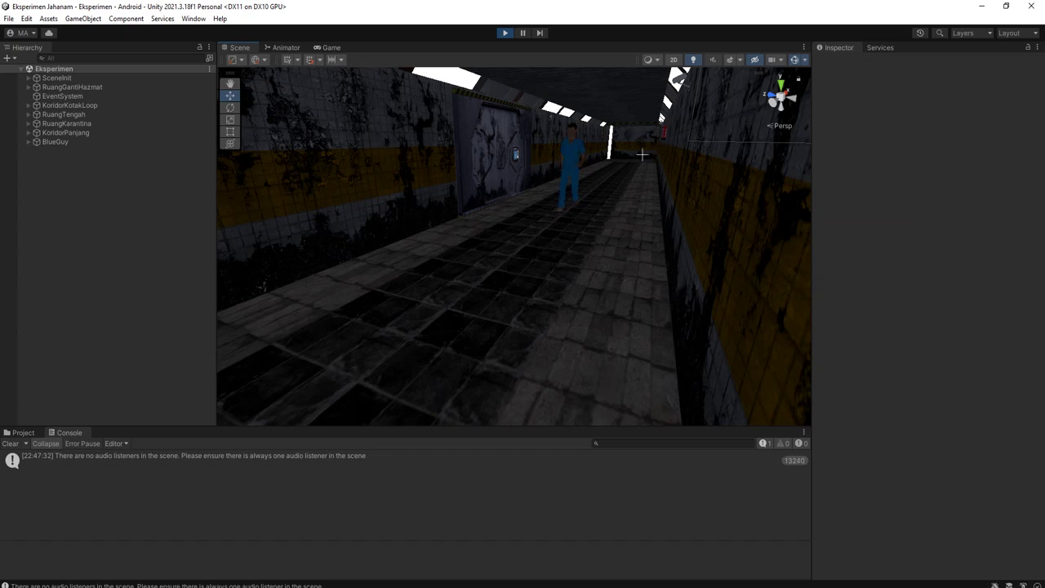
pyautogui.moveTo(638, 146); pyautogui.dragTo(539, 266, button='right')
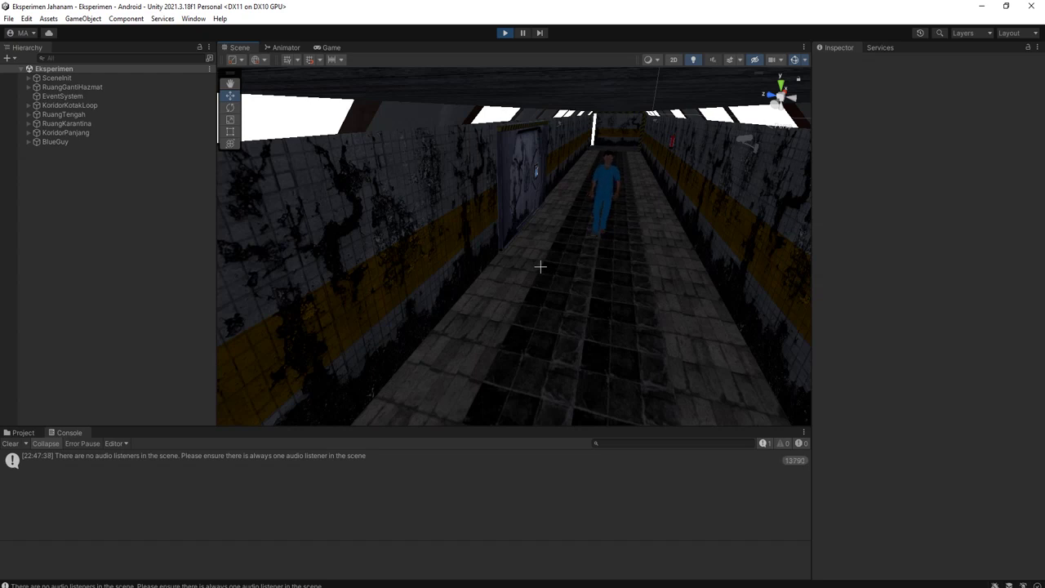
pyautogui.moveTo(577, 258); pyautogui.dragTo(579, 208, button='right')
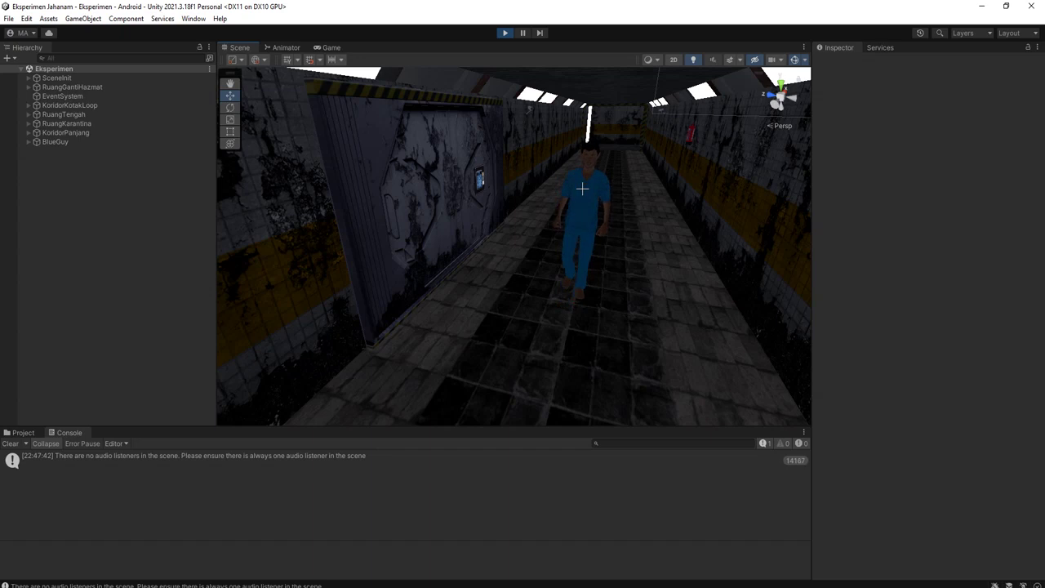
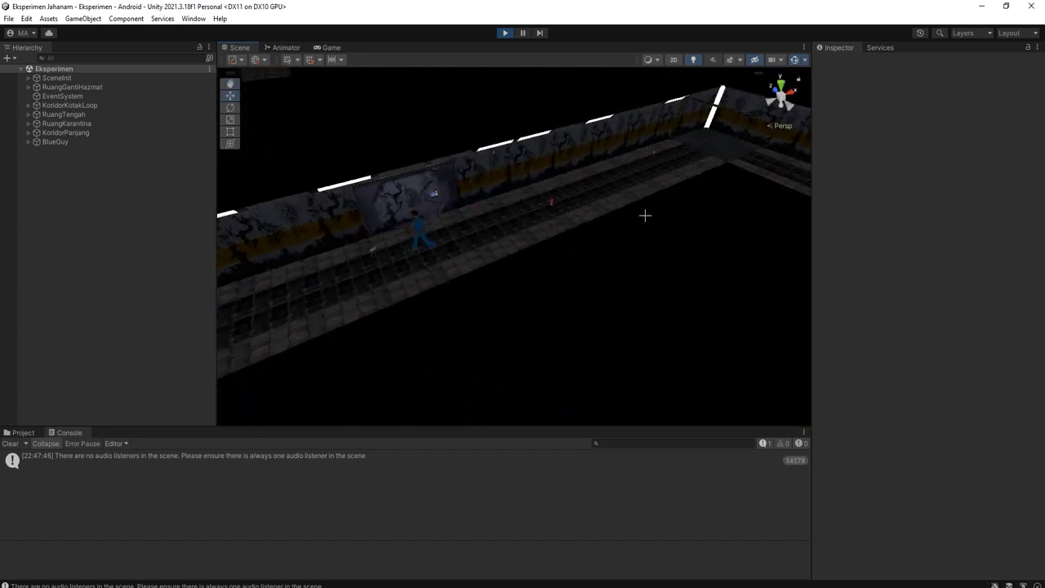
pyautogui.moveTo(428, 241); pyautogui.dragTo(549, 181, button='middle')
pyautogui.moveTo(485, 250); pyautogui.dragTo(690, 184, button='middle')
pyautogui.keyDown('alt'); pyautogui.moveTo(496, 264); pyautogui.dragTo(556, 245); pyautogui.keyUp('alt')
pyautogui.keyDown('alt'); pyautogui.moveTo(615, 198); pyautogui.dragTo(602, 236); pyautogui.keyUp('alt')
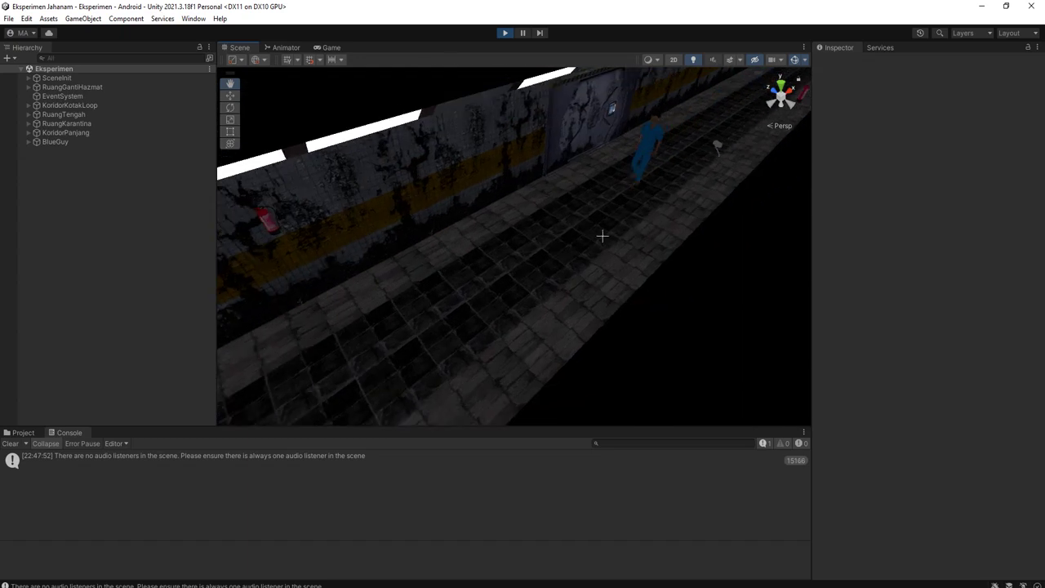
pyautogui.keyDown('alt'); pyautogui.moveTo(657, 197); pyautogui.dragTo(550, 218); pyautogui.keyUp('alt')
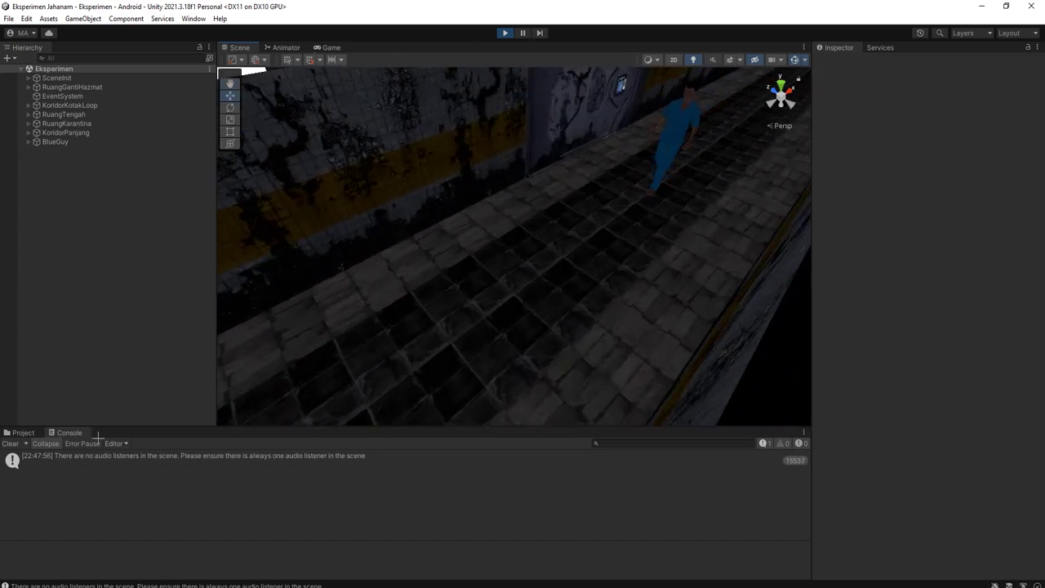
# - Open the WalkPatrol script from the project's Scripts folder in Notepad++ and highlight its class name
pyautogui.click(21, 433)
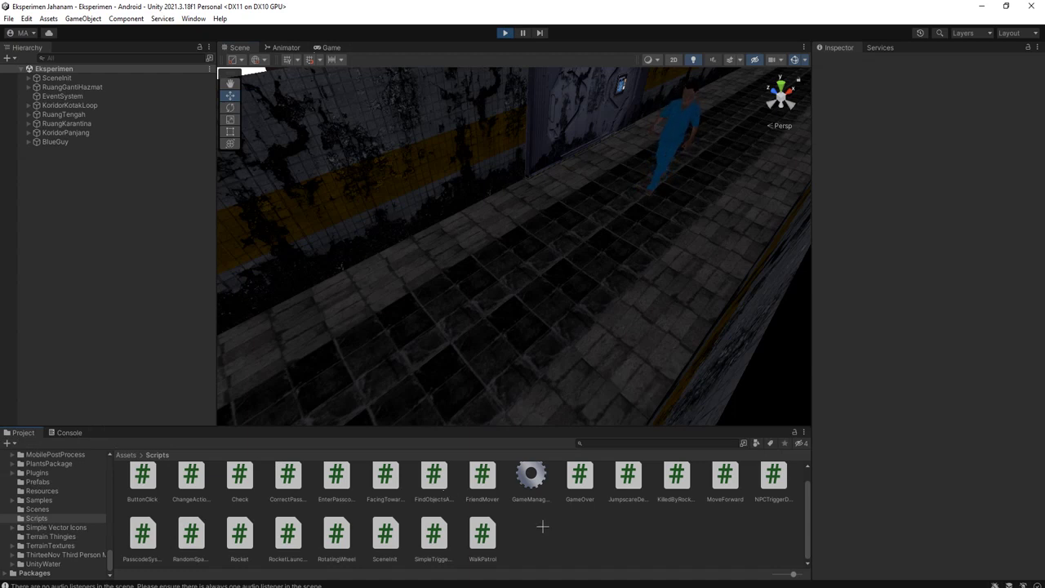
pyautogui.click(482, 539)
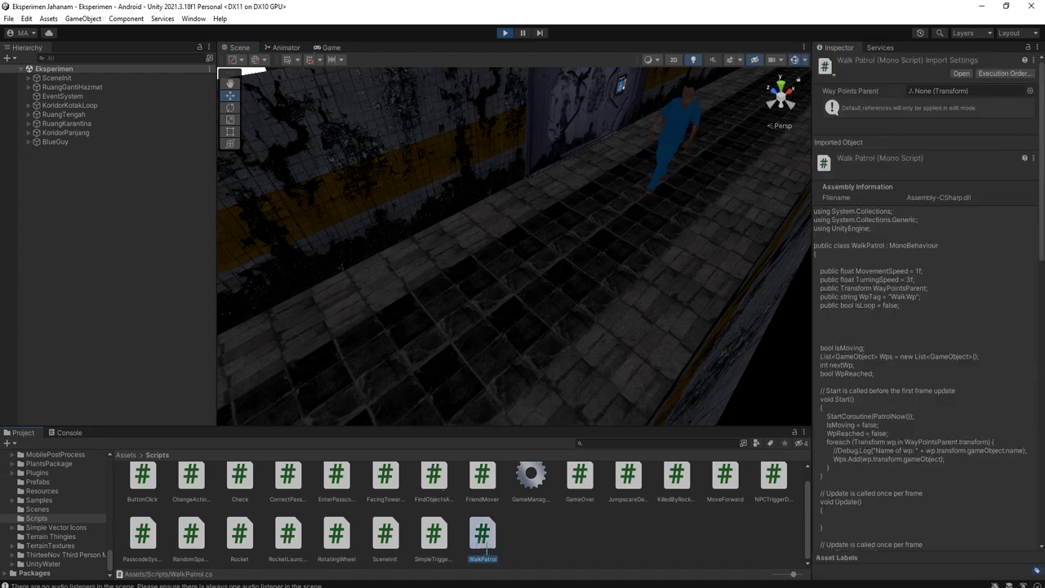
pyautogui.doubleClick(484, 537)
pyautogui.scroll(20, 298, 476)
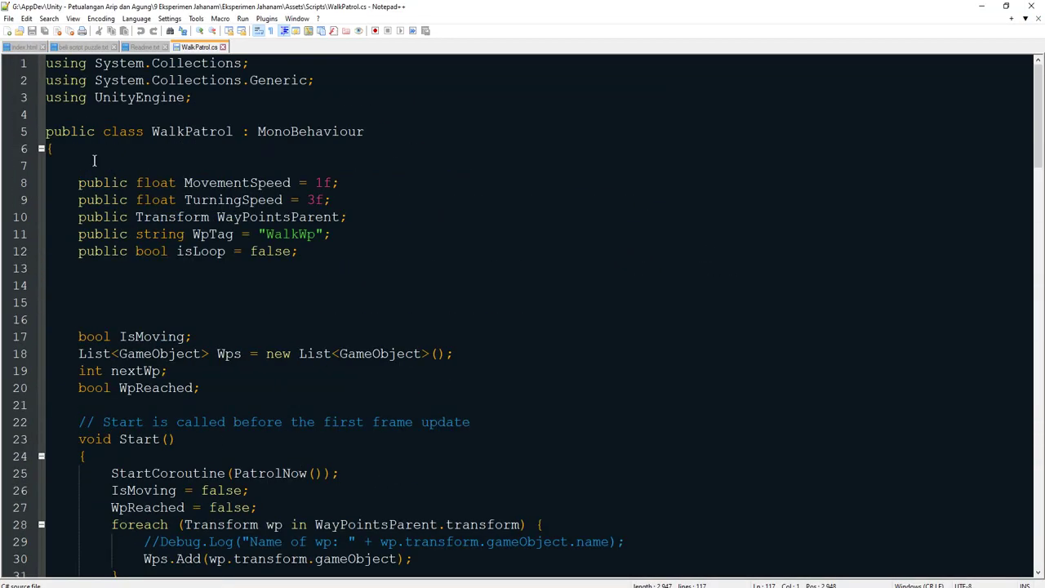
pyautogui.doubleClick(191, 132)
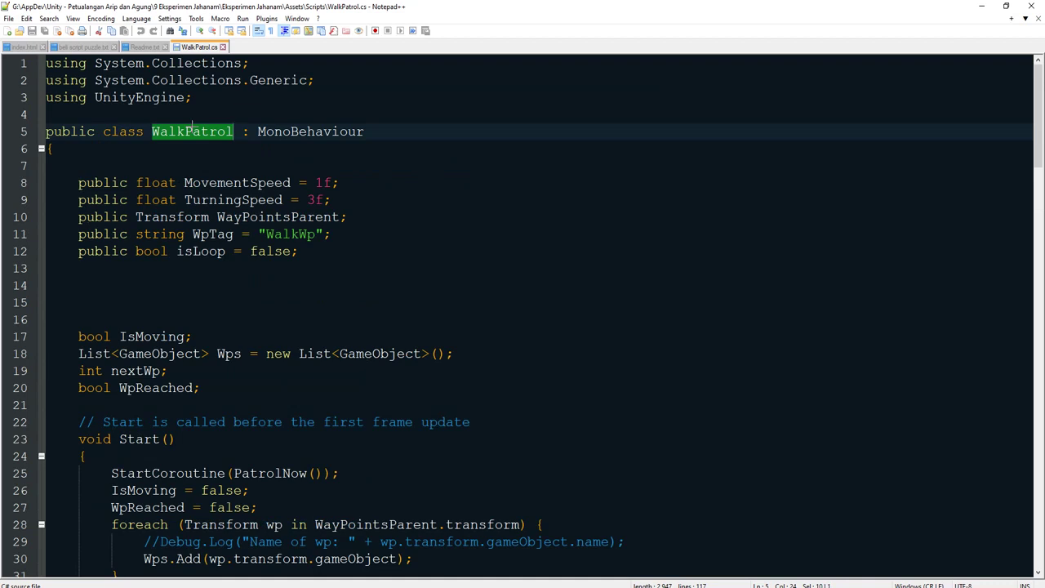
# - Switch to Chrome and review the ThirteeNov Walk Patrol article, from its address and code listing to the embedded video
pyautogui.hotkey('alt', 'Tab')
pyautogui.scroll(6, 398, 351)
pyautogui.scroll(-3, 398, 350)
pyautogui.click(328, 27)
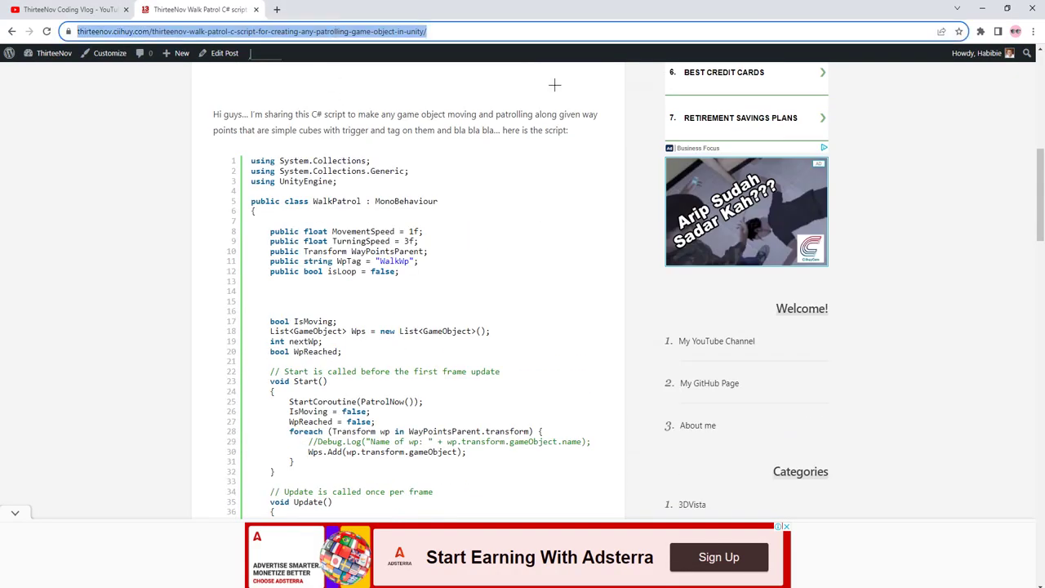
pyautogui.scroll(-15, 390, 262)
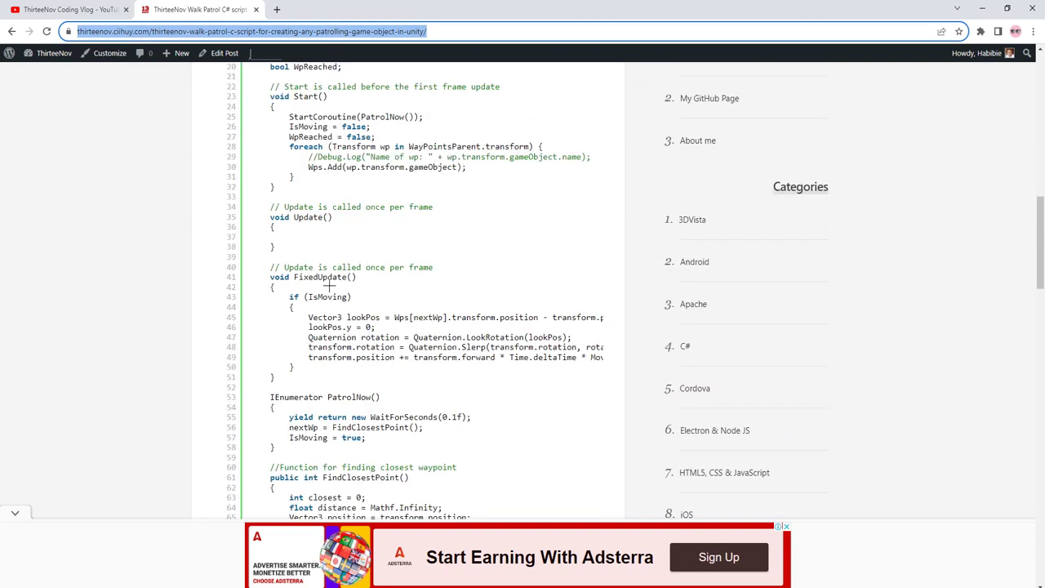
pyautogui.scroll(18, 331, 298)
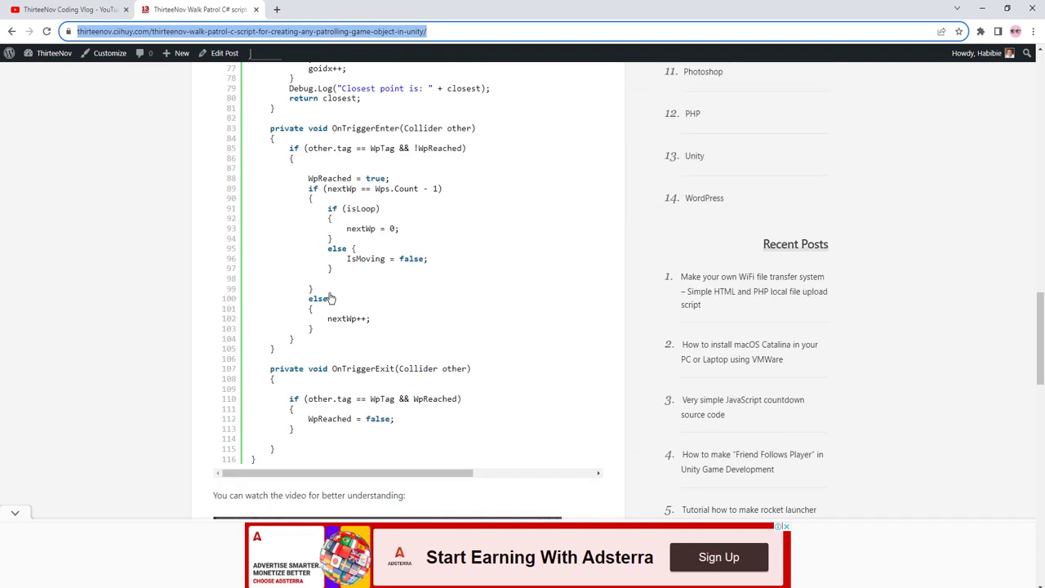
pyautogui.scroll(-2, 331, 299)
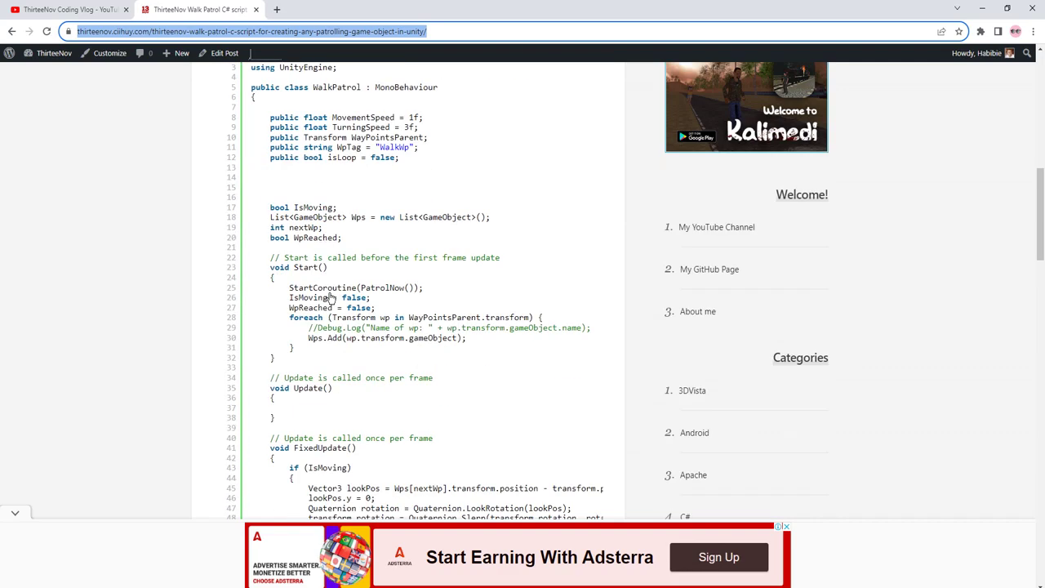
pyautogui.scroll(-2, 346, 232)
pyautogui.scroll(-10, 347, 232)
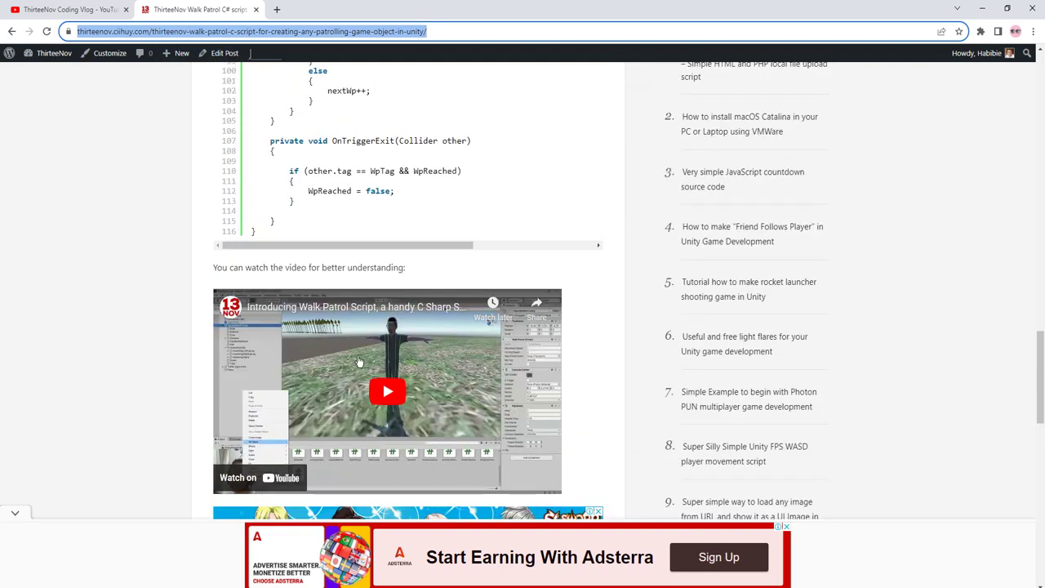
# - Return through the script editor to Unity and clear the WalkPatrol asset selection
pyautogui.hotkey('alt', 'Tab')
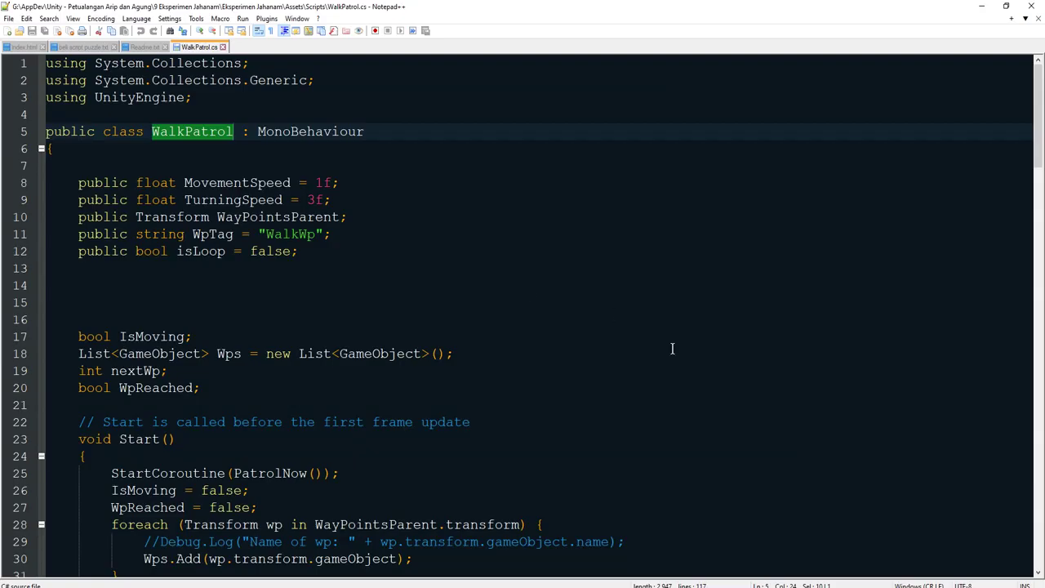
pyautogui.hotkey('alt', 'Tab')
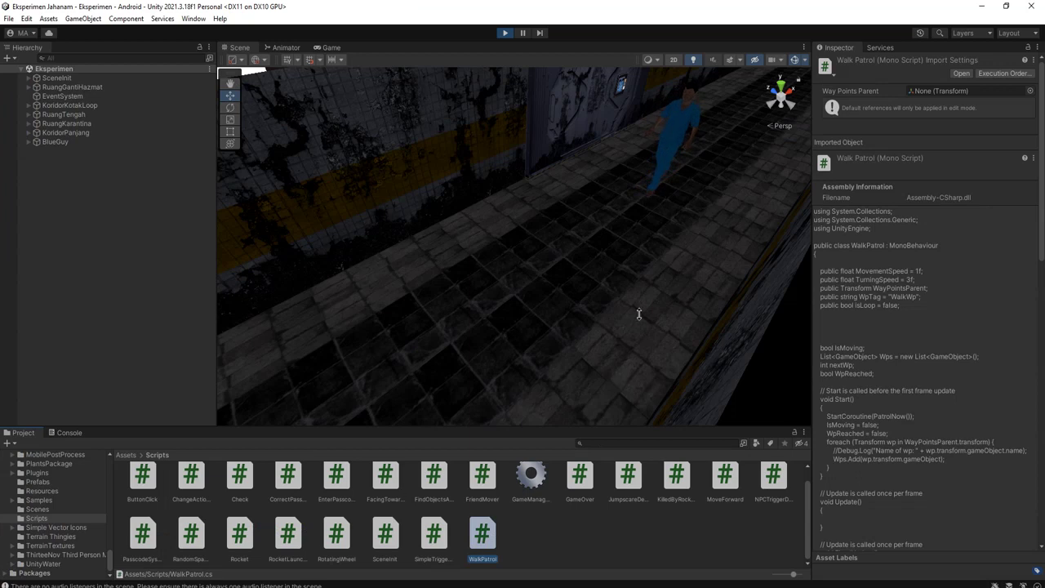
pyautogui.click(679, 560)
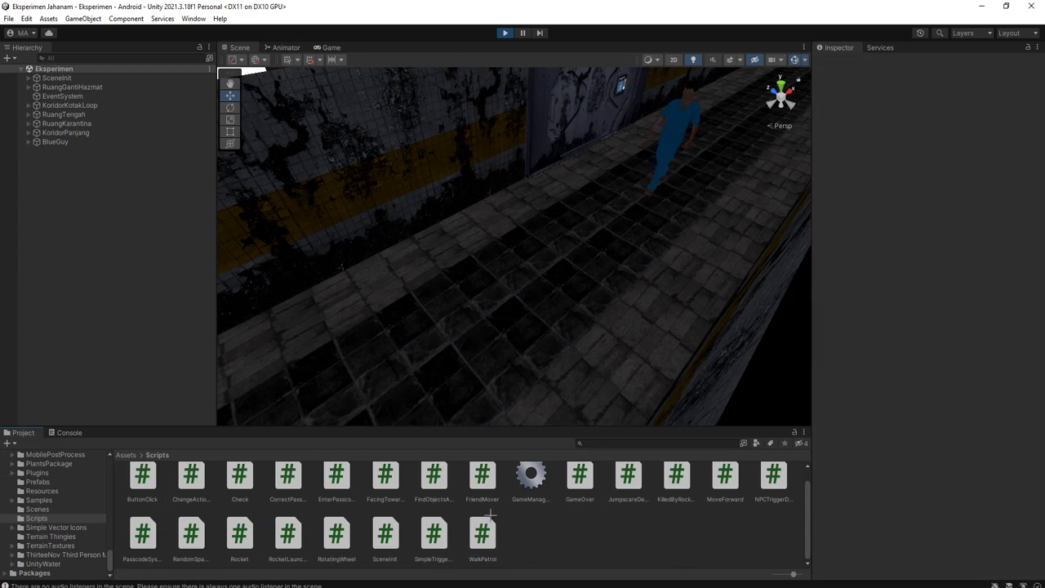
# - Switch back to Chrome and review the published WalkPatrol code's update and waypoint functions
pyautogui.hotkey('alt', 'Tab')
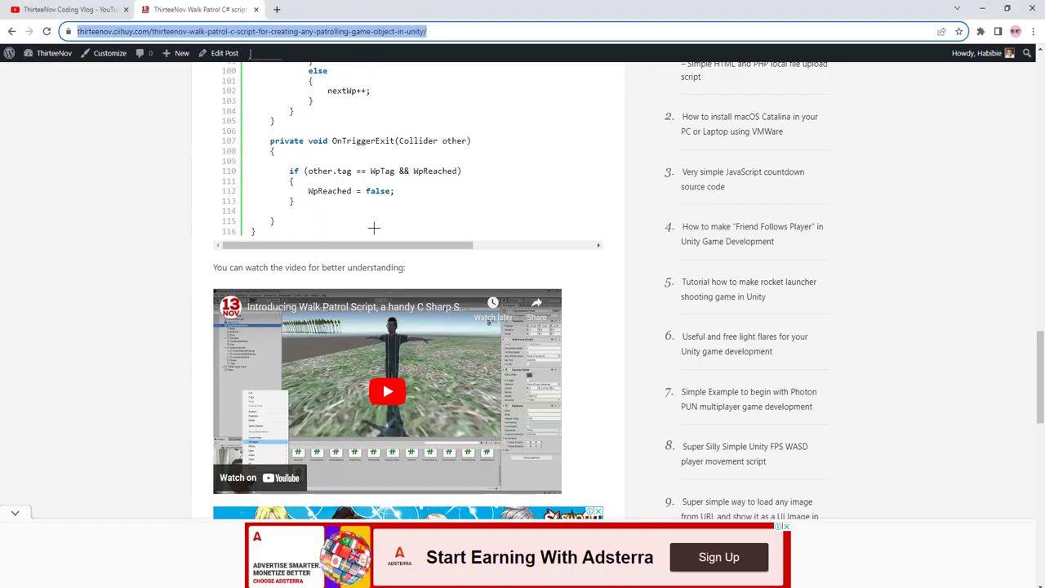
pyautogui.scroll(9, 394, 351)
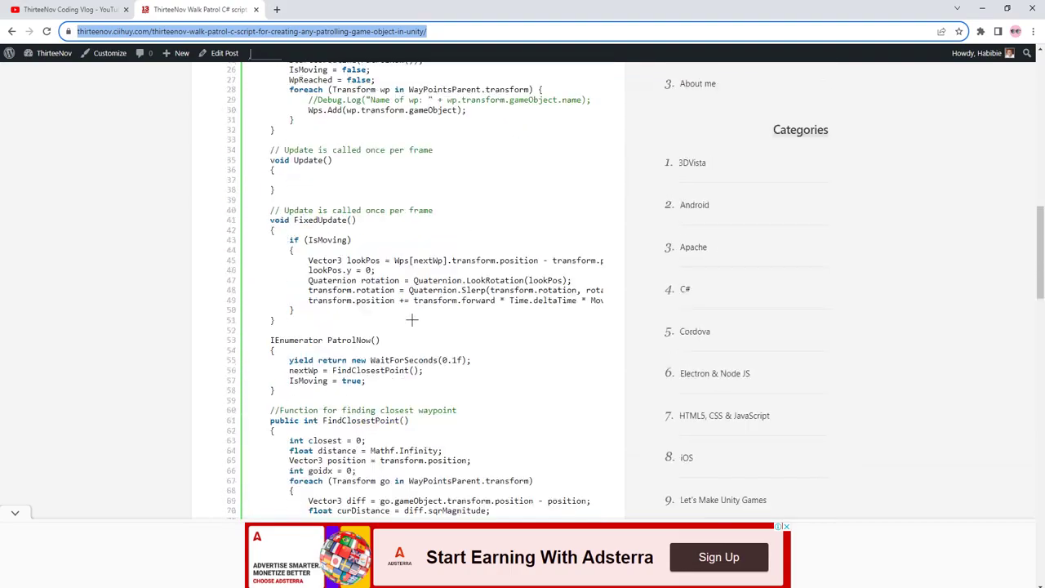
pyautogui.scroll(2, 411, 320)
pyautogui.scroll(-4, 412, 331)
# - Return to Unity, stop play mode and select the BlueGuy object
pyautogui.hotkey('alt', 'Tab')
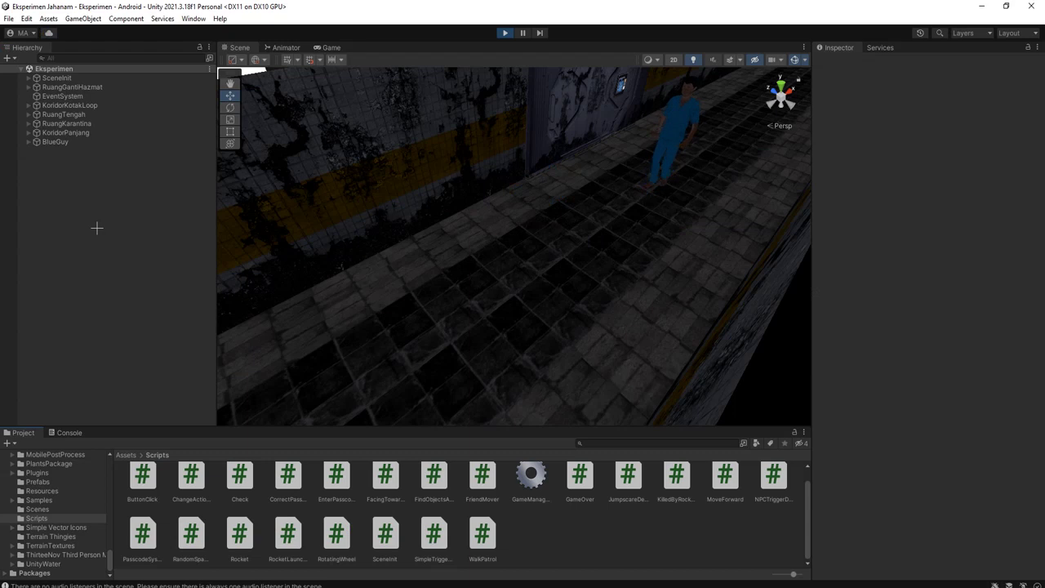
pyautogui.click(505, 32)
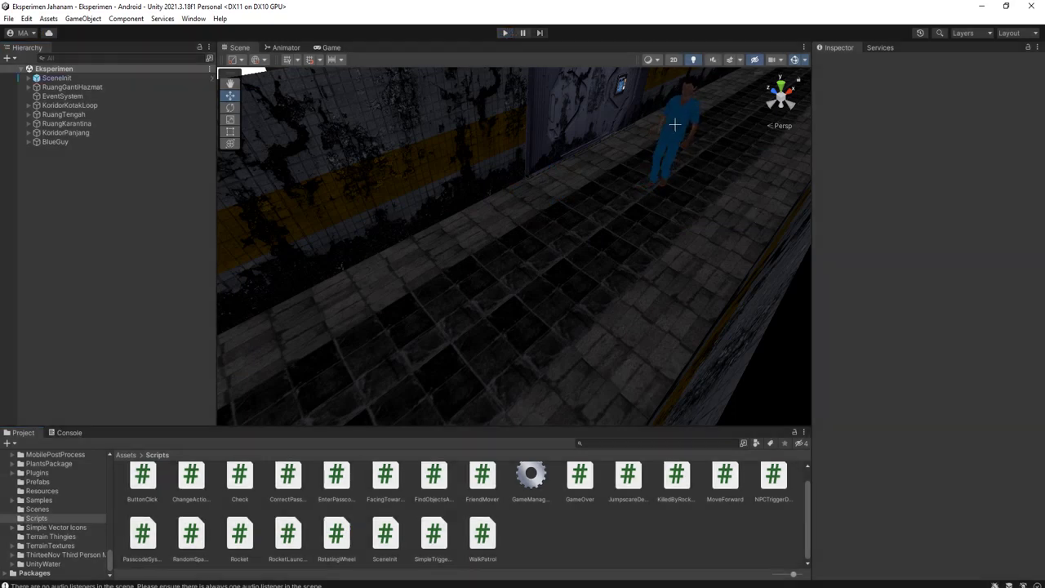
pyautogui.click(675, 124)
pyautogui.click(78, 142)
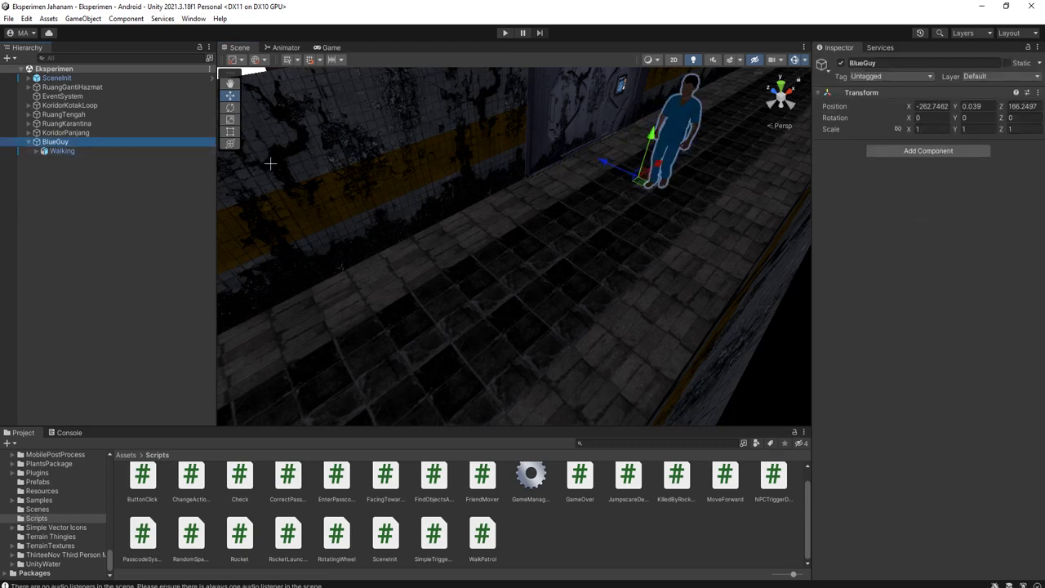
# - Set the handle orientation to Local and rotate BlueGuy to -165 degrees about the Y axis
pyautogui.click(257, 59)
pyautogui.click(285, 86)
pyautogui.click(258, 60)
pyautogui.click(229, 107)
pyautogui.click(230, 107)
pyautogui.moveTo(651, 202); pyautogui.dragTo(903, 178)
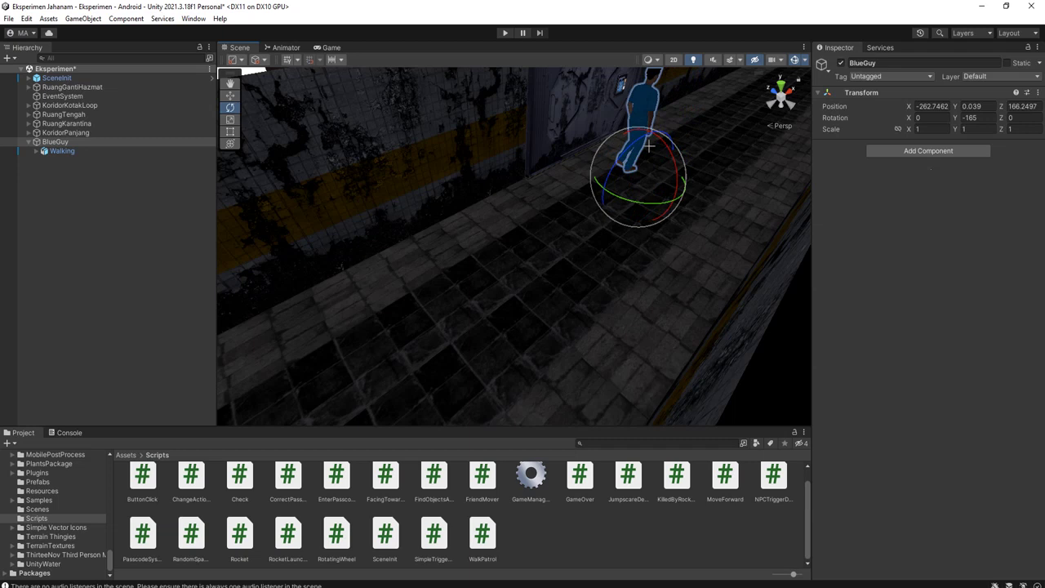
pyautogui.keyDown('alt'); pyautogui.moveTo(636, 211); pyautogui.dragTo(389, 230); pyautogui.keyUp('alt')
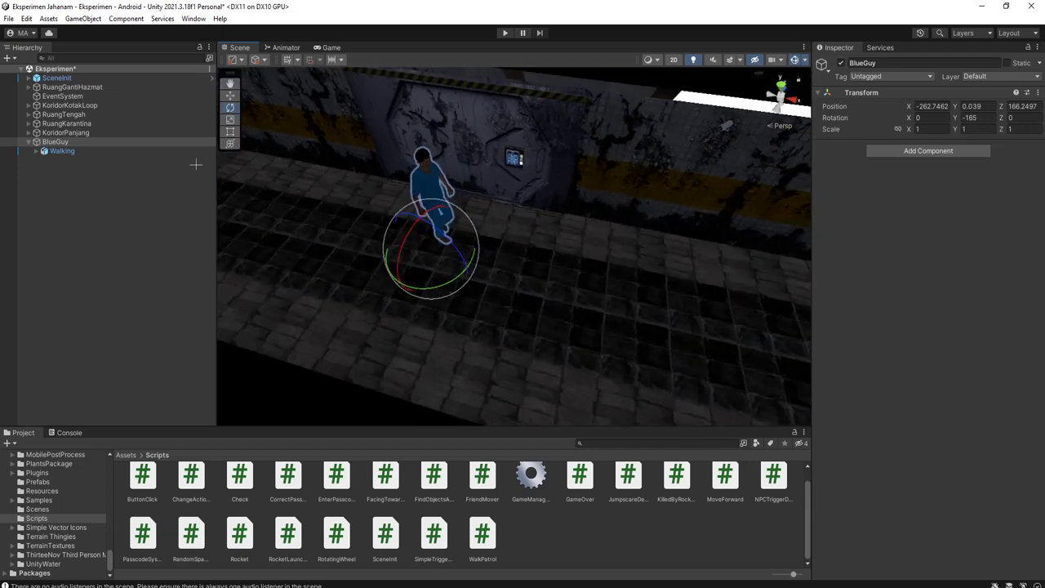
# - Rotate BlueGuy to -90 degrees about the Y axis
pyautogui.press('w')
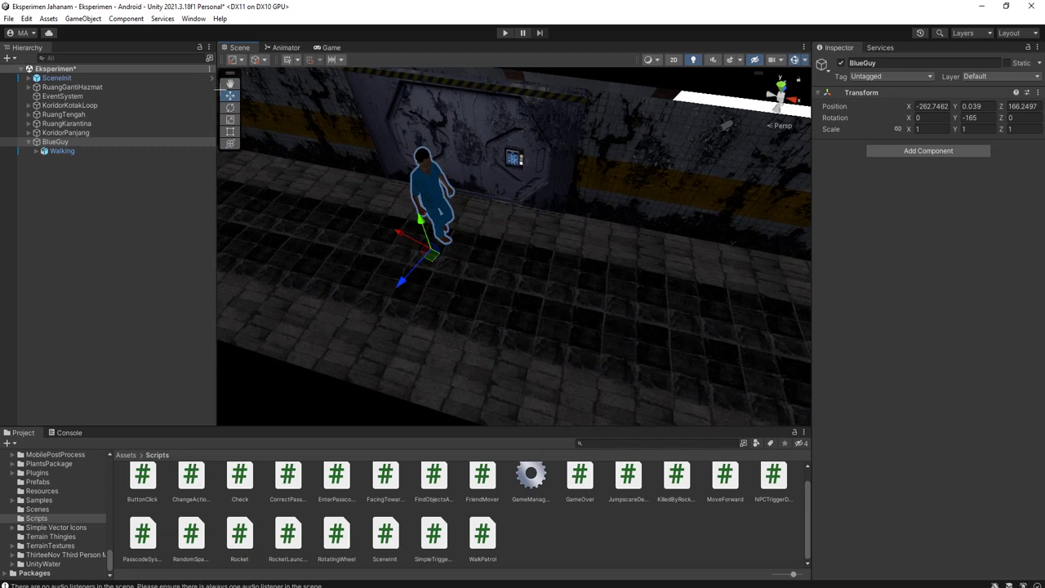
pyautogui.click(231, 107)
pyautogui.moveTo(424, 286); pyautogui.dragTo(318, 290)
pyautogui.keyDown('alt'); pyautogui.moveTo(497, 273); pyautogui.dragTo(601, 300); pyautogui.keyUp('alt')
pyautogui.click(230, 95)
pyautogui.press('f')
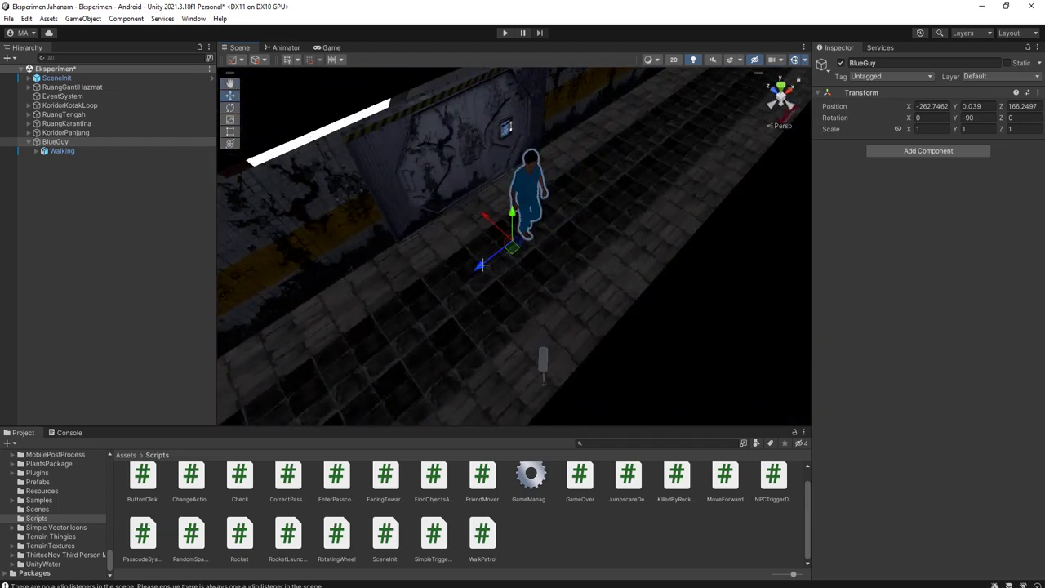
pyautogui.keyDown('alt'); pyautogui.moveTo(420, 324); pyautogui.dragTo(506, 303); pyautogui.keyUp('alt')
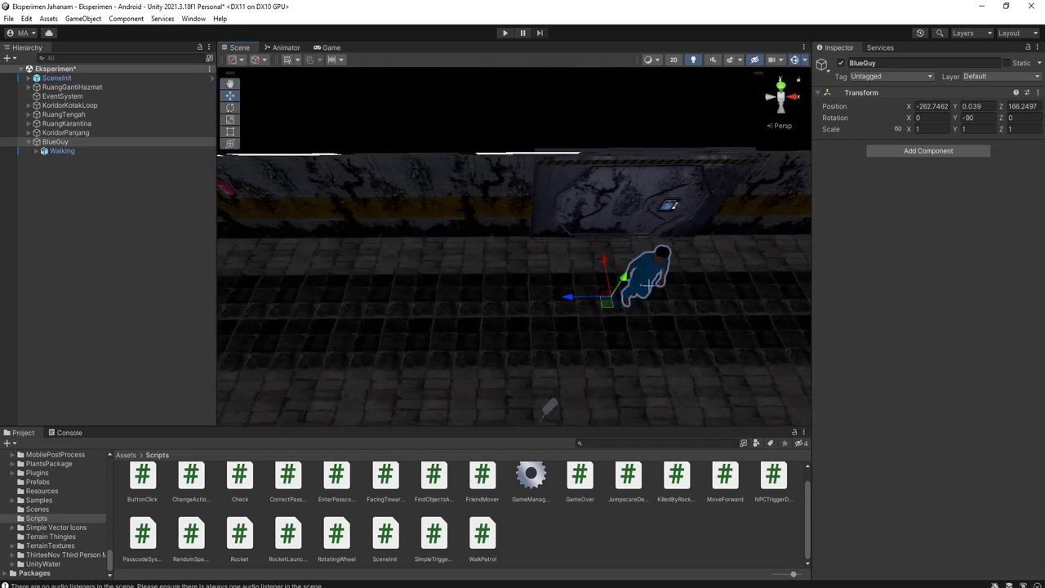
# - Rotate the Walking child model about its Y axis to face along BlueGuy's forward direction
pyautogui.click(64, 151)
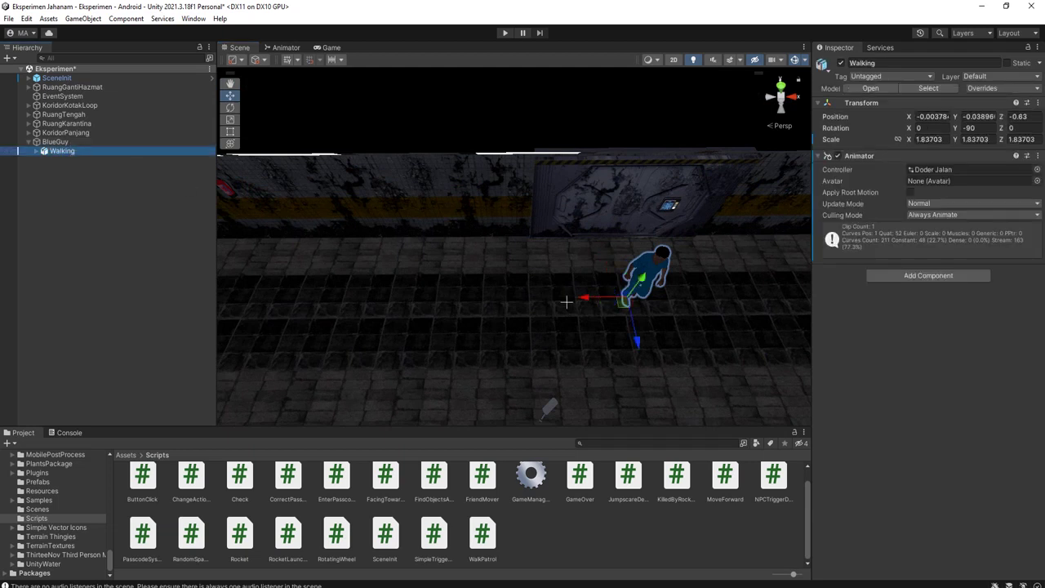
pyautogui.click(231, 107)
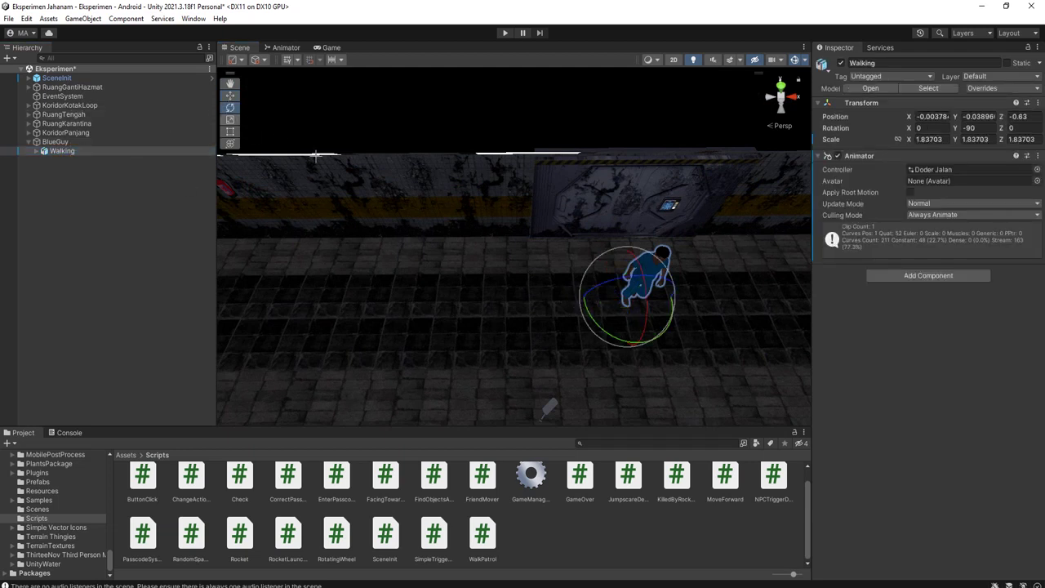
pyautogui.moveTo(624, 344); pyautogui.dragTo(441, 297)
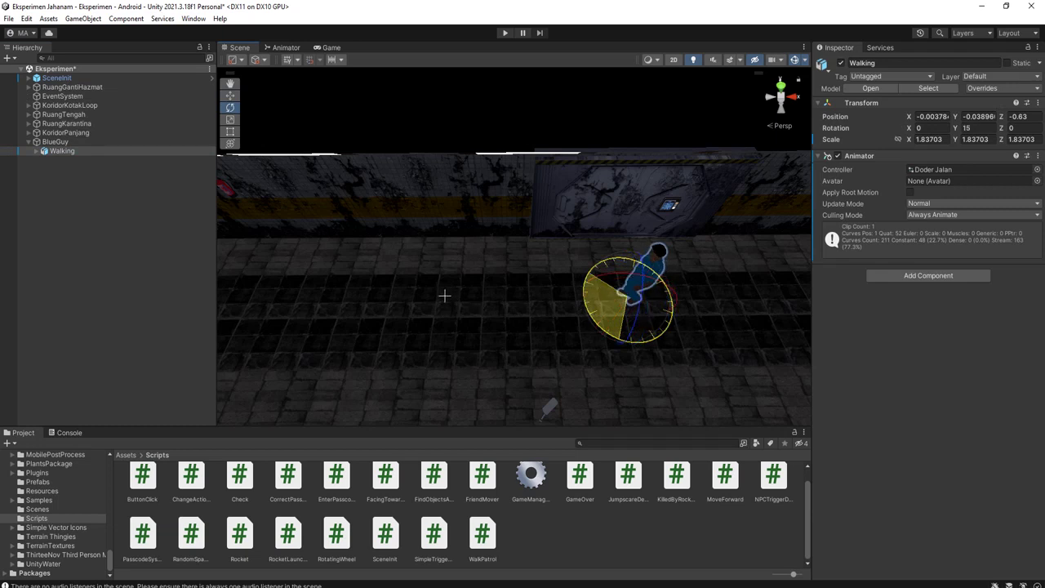
pyautogui.moveTo(455, 310)
pyautogui.mouseDown()
pyautogui.moveTo(470, 325)
pyautogui.moveTo(446, 314)
pyautogui.mouseUp()
pyautogui.keyDown('alt'); pyautogui.moveTo(530, 325); pyautogui.dragTo(590, 280); pyautogui.keyUp('alt')
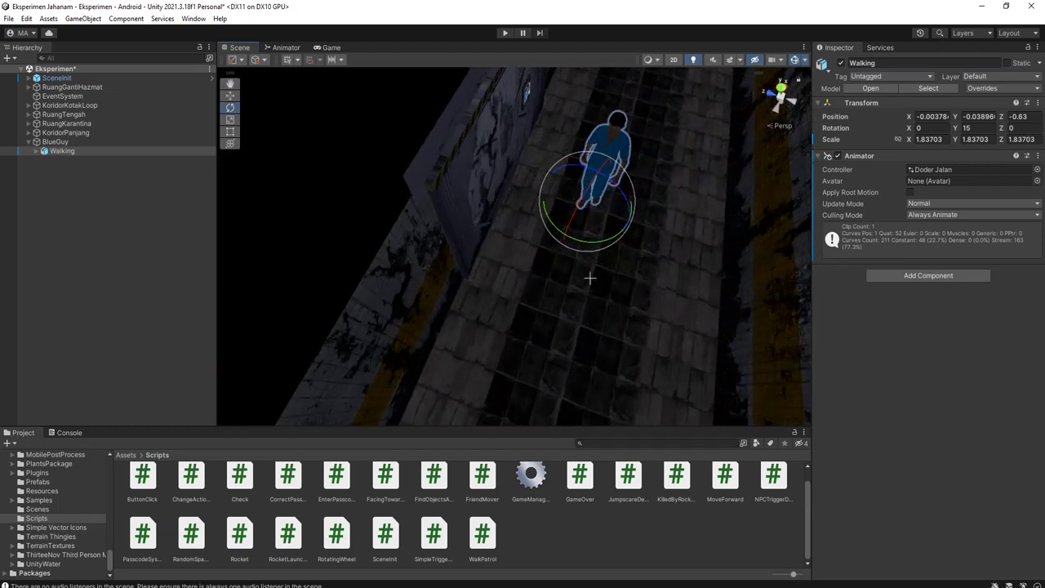
pyautogui.moveTo(595, 244)
pyautogui.mouseDown()
pyautogui.moveTo(602, 237)
pyautogui.moveTo(611, 252)
pyautogui.mouseUp()
# - Attach the WalkPatrol script to the BlueGuy object
pyautogui.click(144, 141)
pyautogui.keyDown('alt'); pyautogui.moveTo(316, 291); pyautogui.dragTo(573, 287); pyautogui.keyUp('alt')
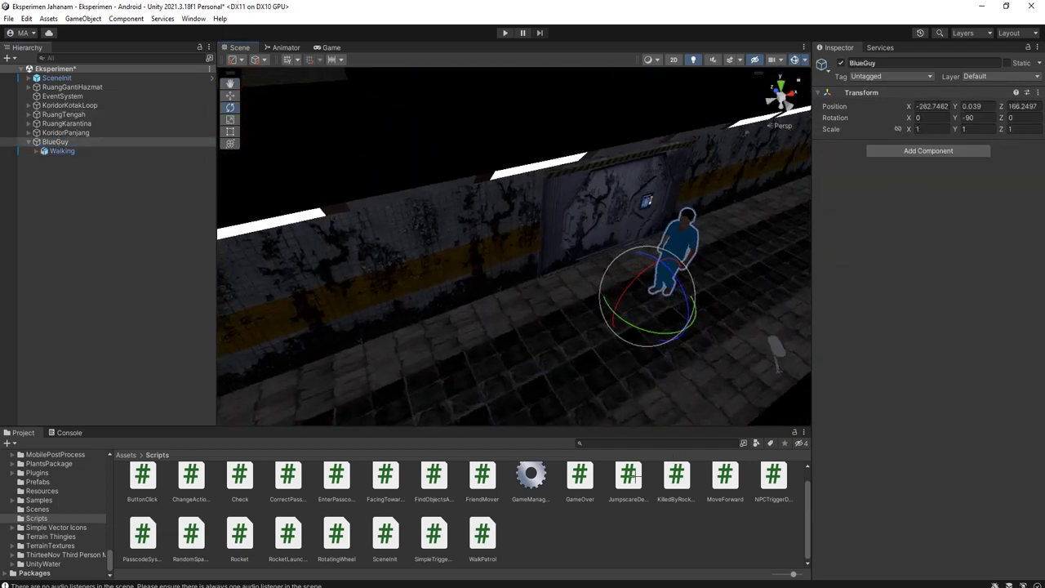
pyautogui.moveTo(482, 535); pyautogui.dragTo(62, 143)
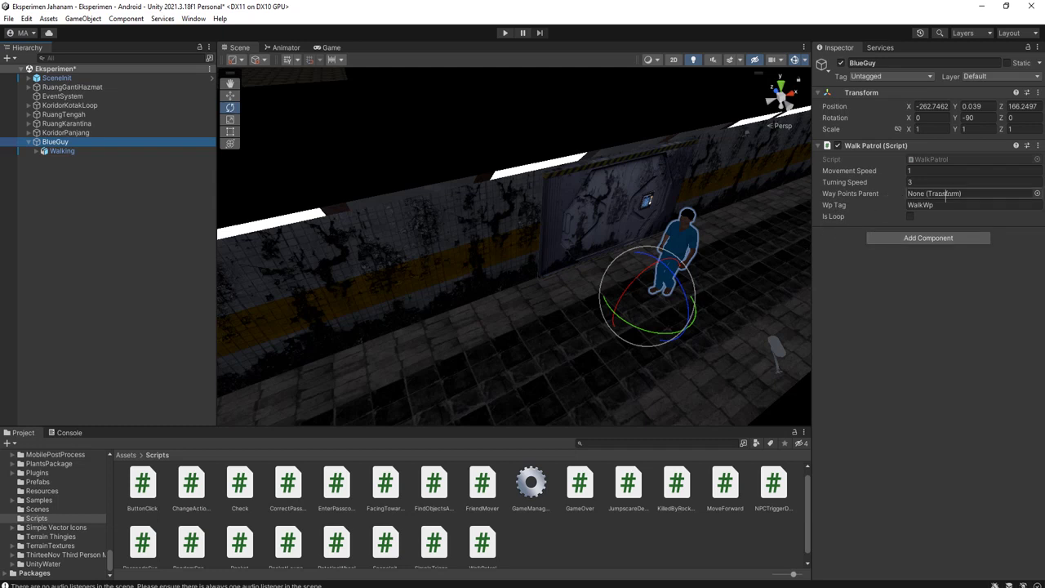
# - Create an empty root object in the scene named WayPoint
pyautogui.click(80, 180)
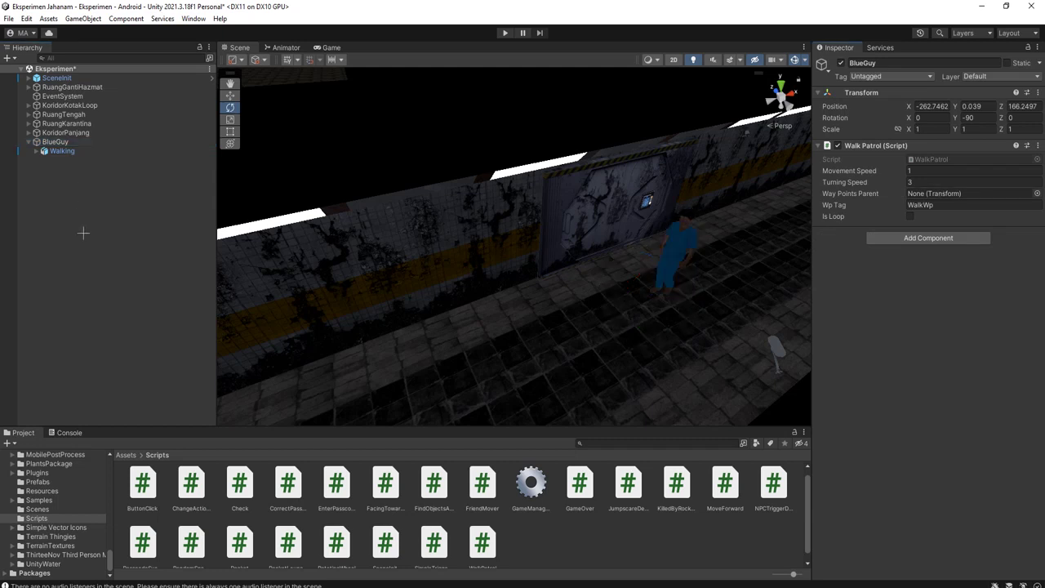
pyautogui.rightClick(65, 207)
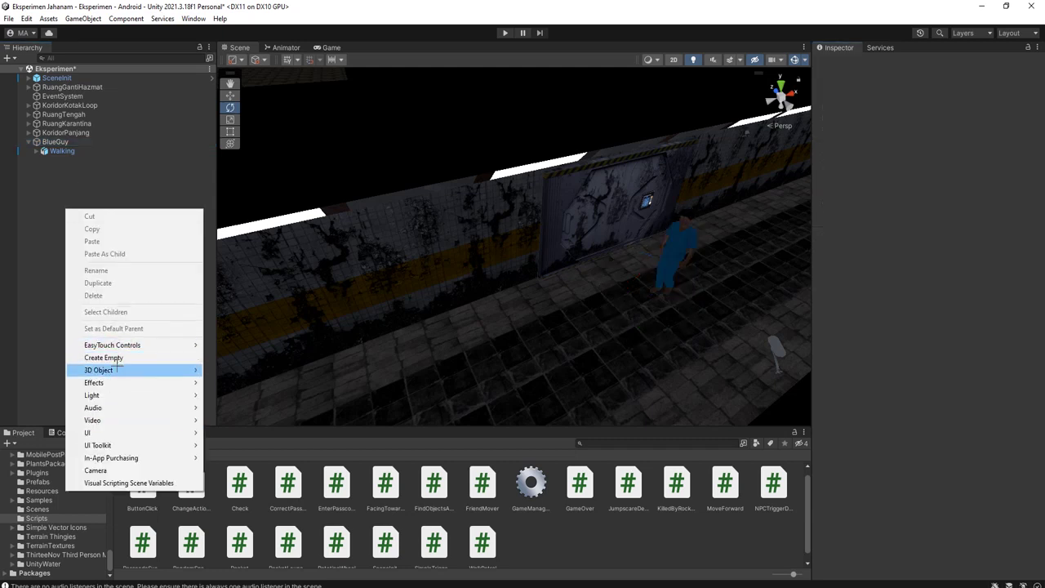
pyautogui.click(104, 358)
pyautogui.write('WayPoint')
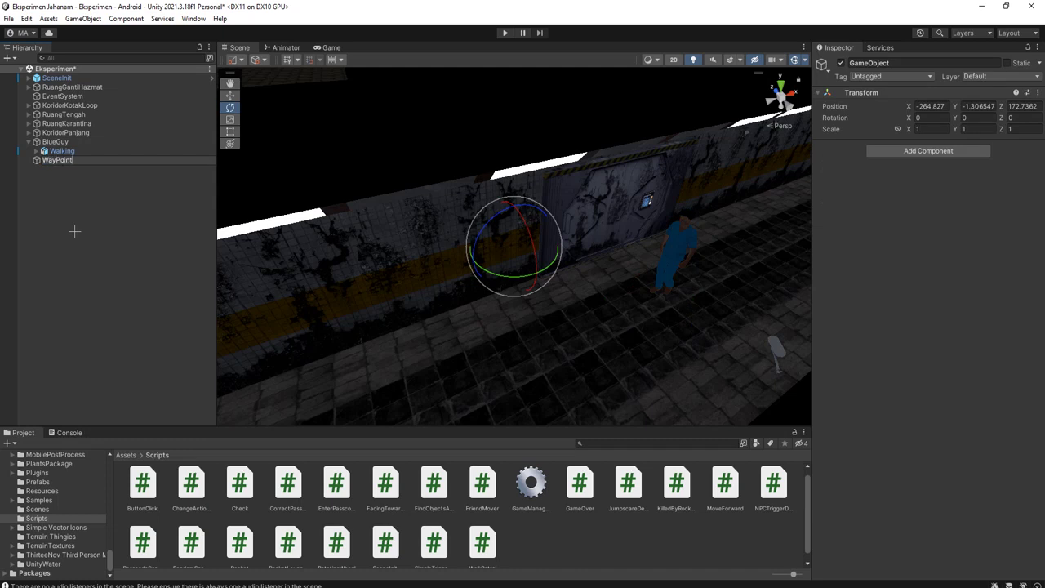
pyautogui.press('Return')
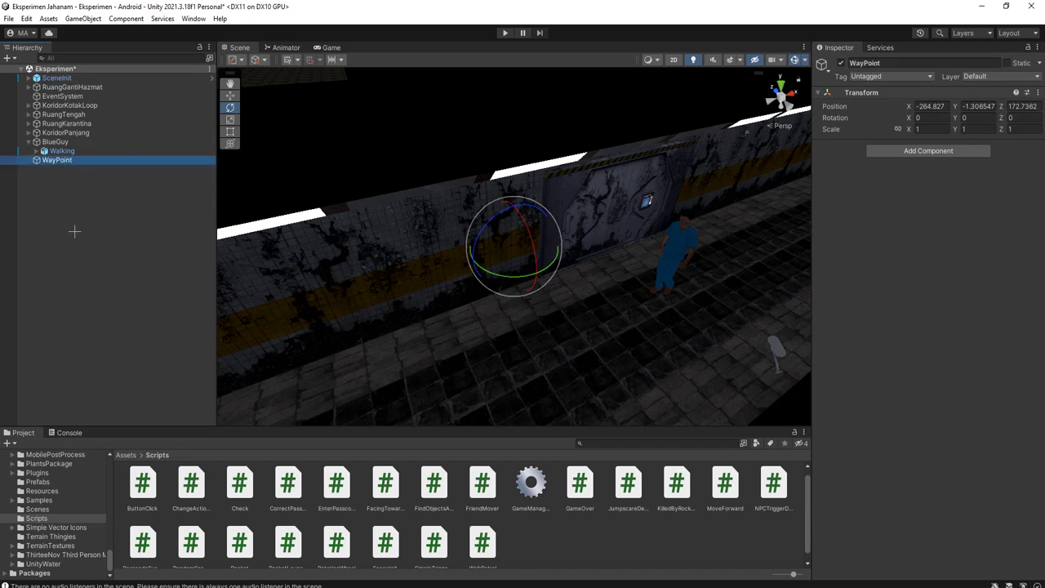
# - Add a cube as a child of WayPoint and position it on the corridor floor in front of BlueGuy
pyautogui.rightClick(79, 161)
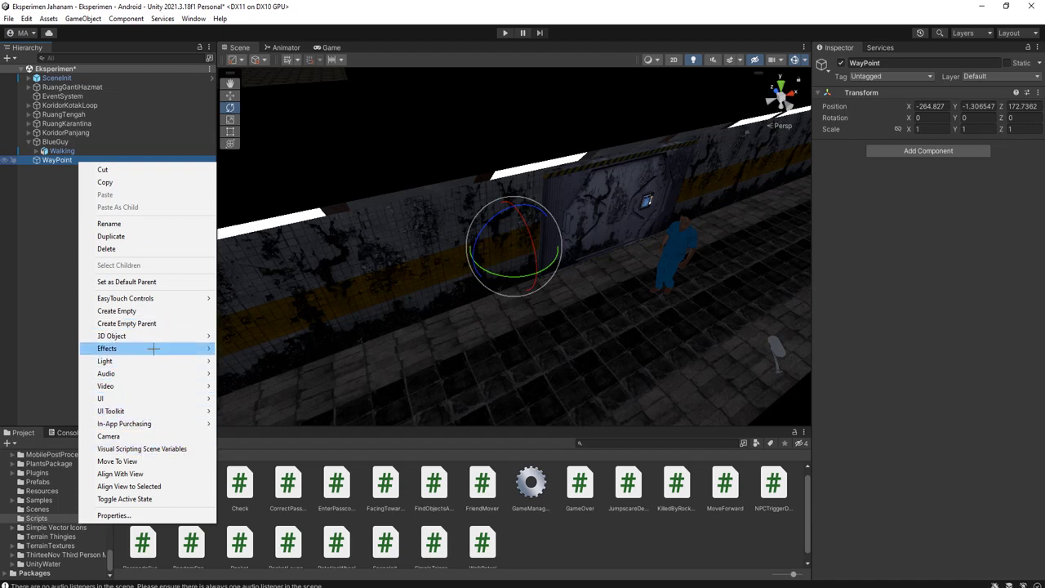
pyautogui.moveTo(155, 336)
pyautogui.click(240, 335)
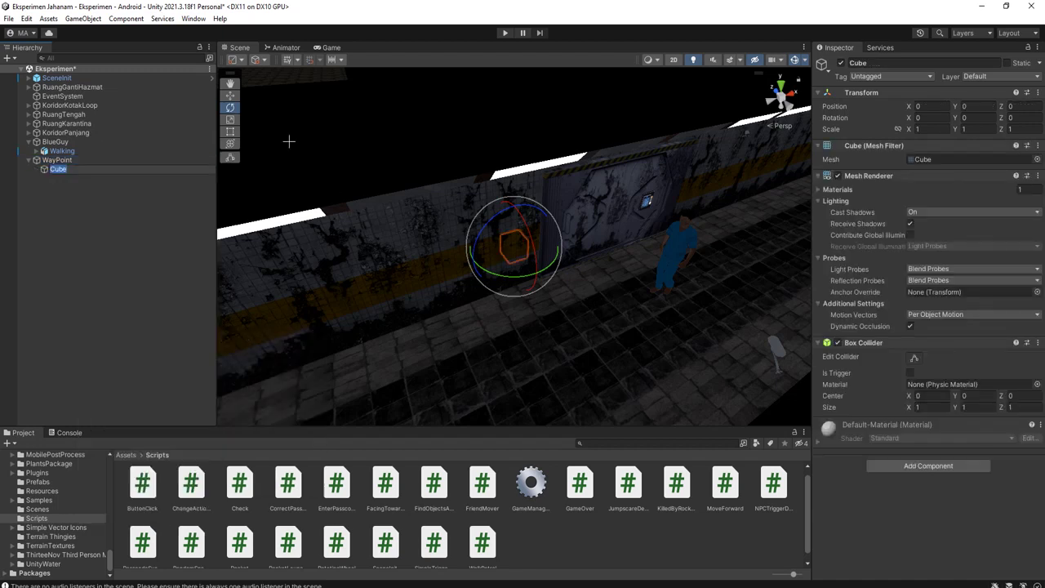
pyautogui.click(232, 96)
pyautogui.moveTo(513, 253); pyautogui.dragTo(507, 369)
pyautogui.keyDown('alt'); pyautogui.moveTo(585, 353); pyautogui.dragTo(695, 363); pyautogui.keyUp('alt')
pyautogui.moveTo(609, 311); pyautogui.dragTo(692, 300)
# - Scale the cube uniformly to about 1.65 and make its Box Collider a trigger
pyautogui.press('r')
pyautogui.moveTo(673, 297); pyautogui.dragTo(725, 298)
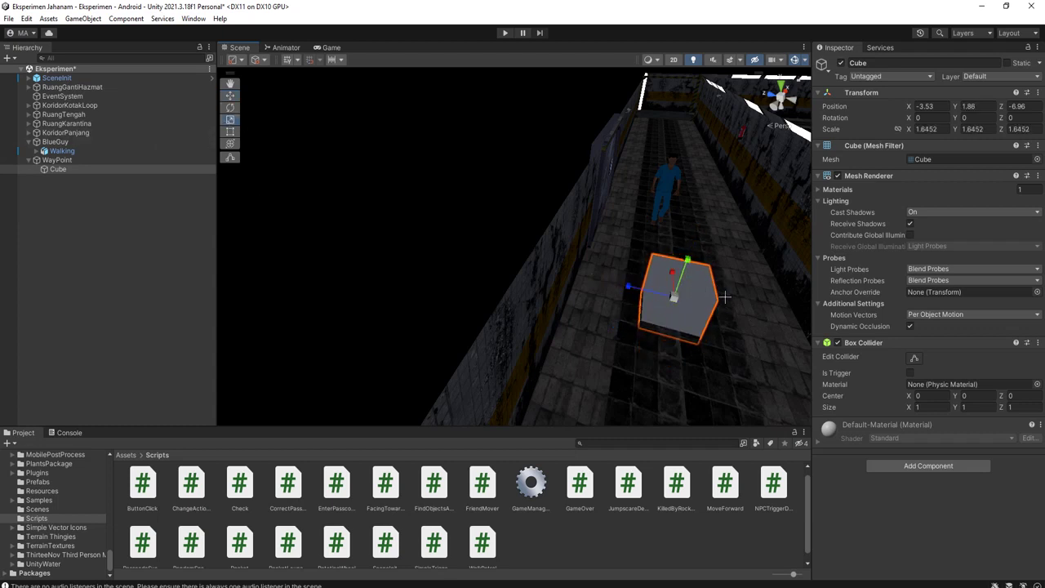
pyautogui.click(910, 372)
# - Create a new tag named wp in the project's tag list
pyautogui.click(890, 76)
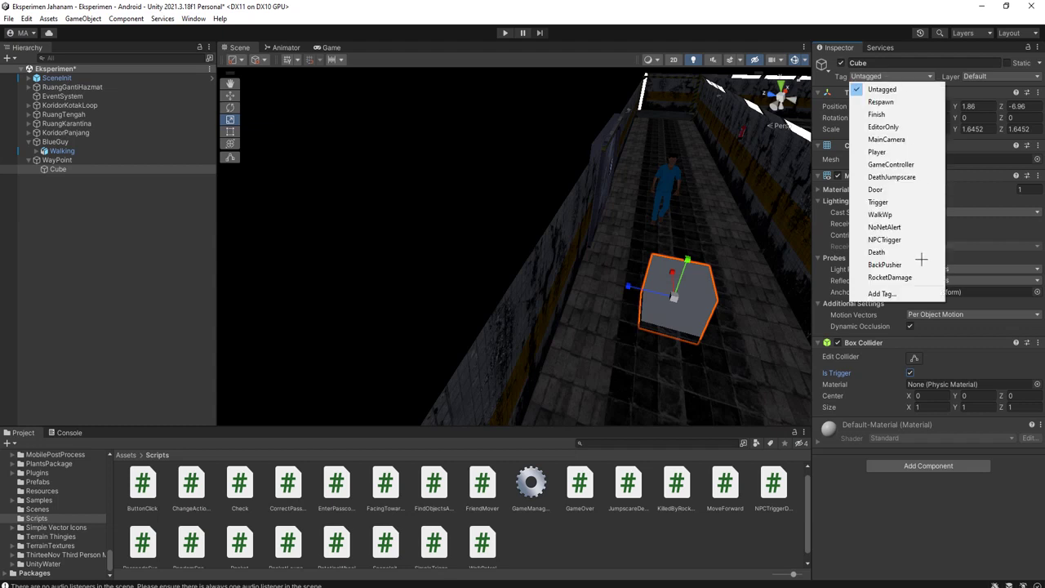
pyautogui.click(879, 292)
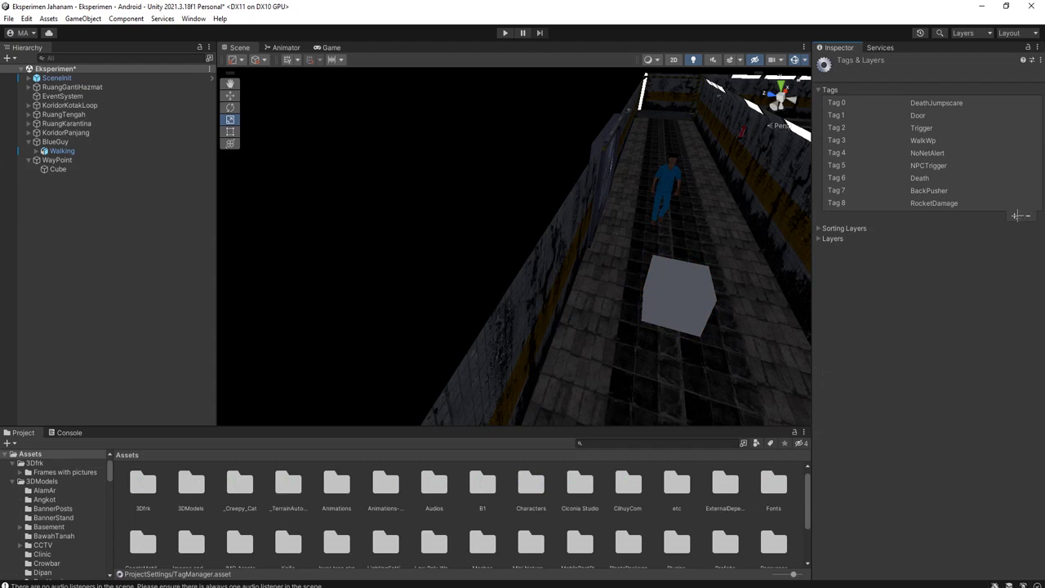
pyautogui.click(1017, 216)
pyautogui.write('wp')
pyautogui.click(976, 235)
# - Set the Wp Tag of BlueGuy's Walk Patrol script to wp
pyautogui.click(59, 160)
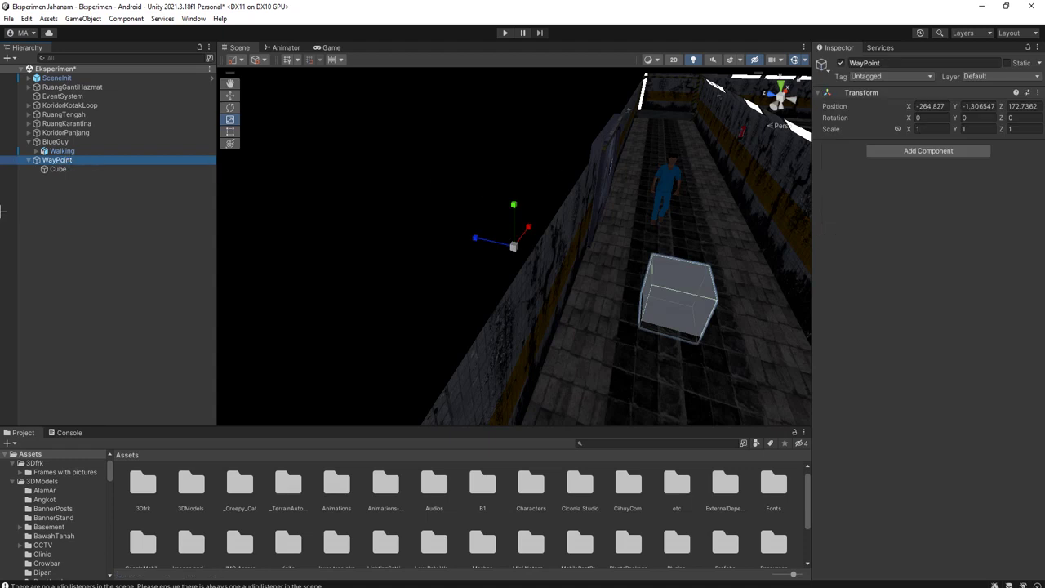
pyautogui.click(55, 142)
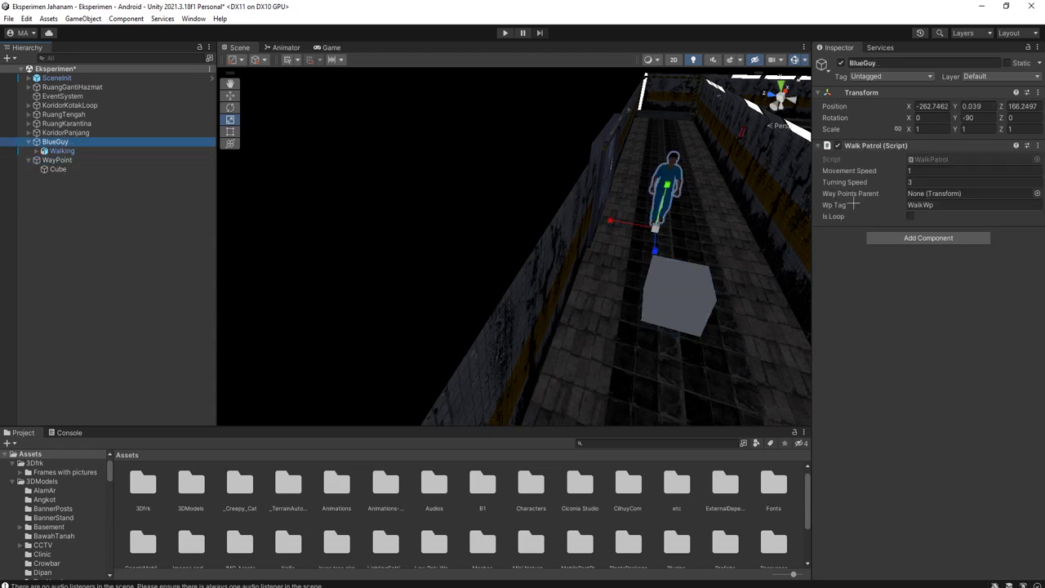
pyautogui.click(955, 207)
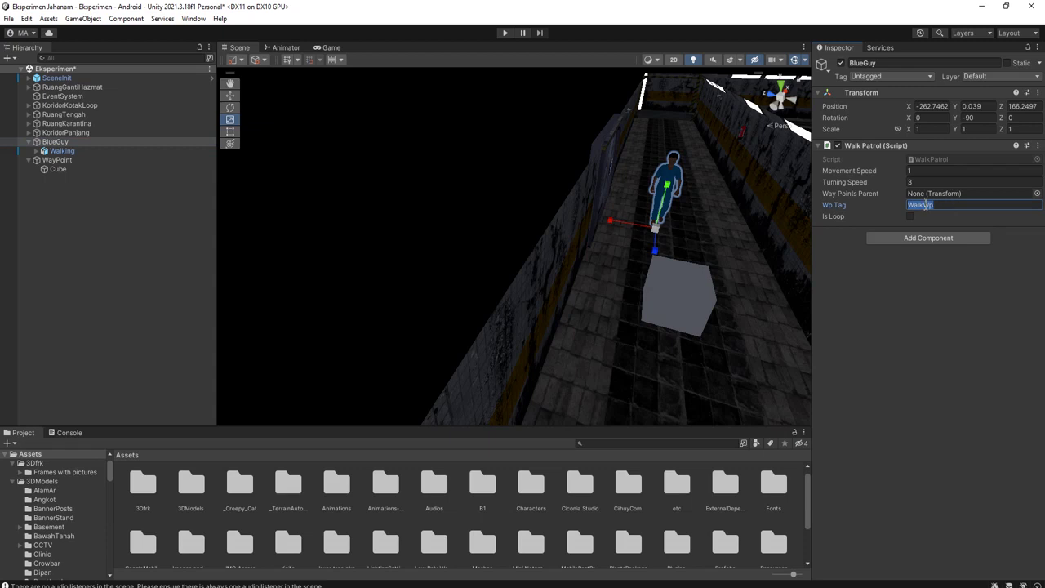
pyautogui.write('Wp')
# - Assign the wp tag to the cube under WayPoint
pyautogui.click(57, 169)
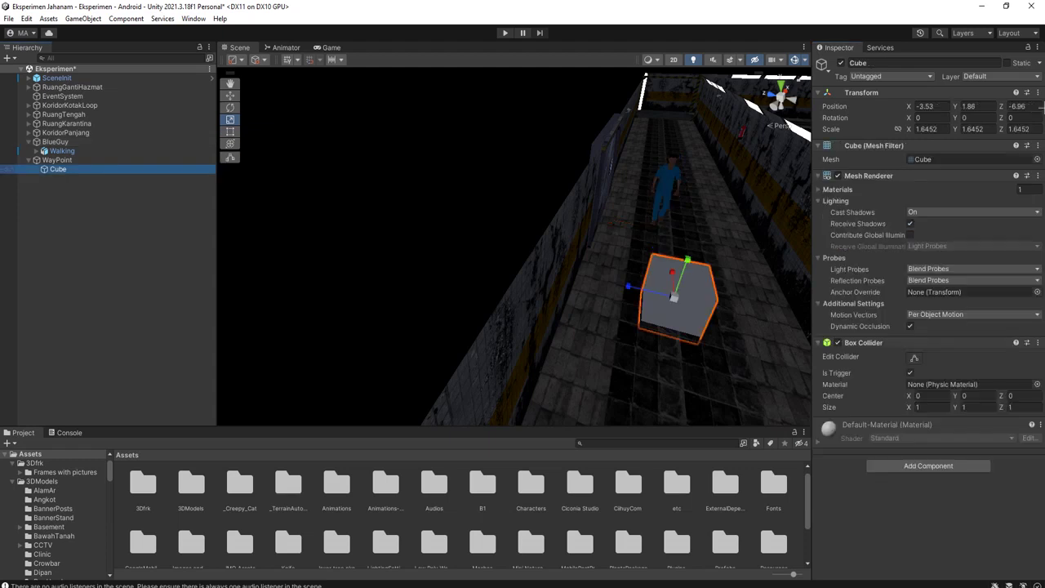
pyautogui.click(890, 76)
pyautogui.click(873, 290)
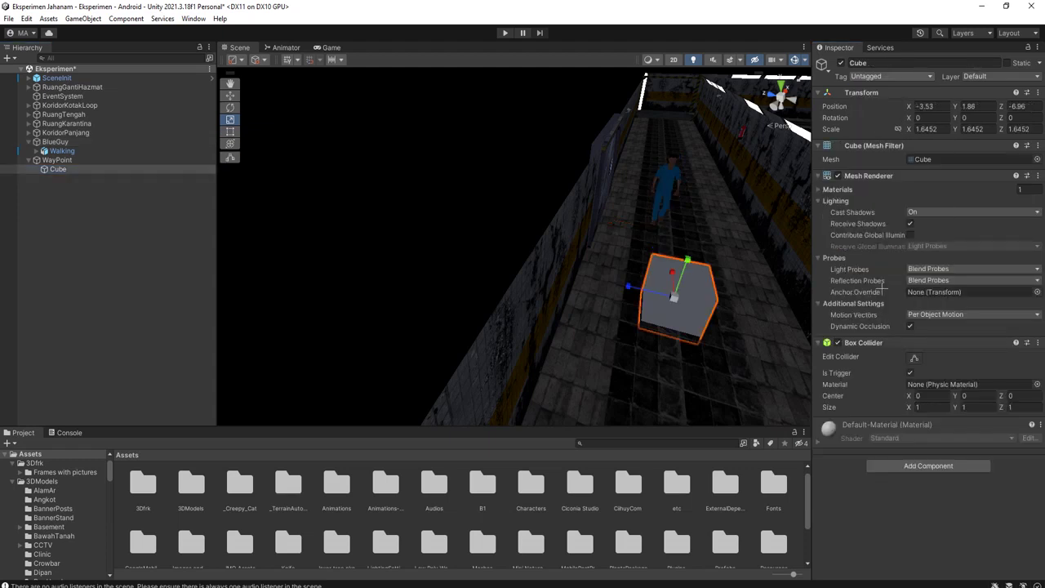
pyautogui.click(70, 171)
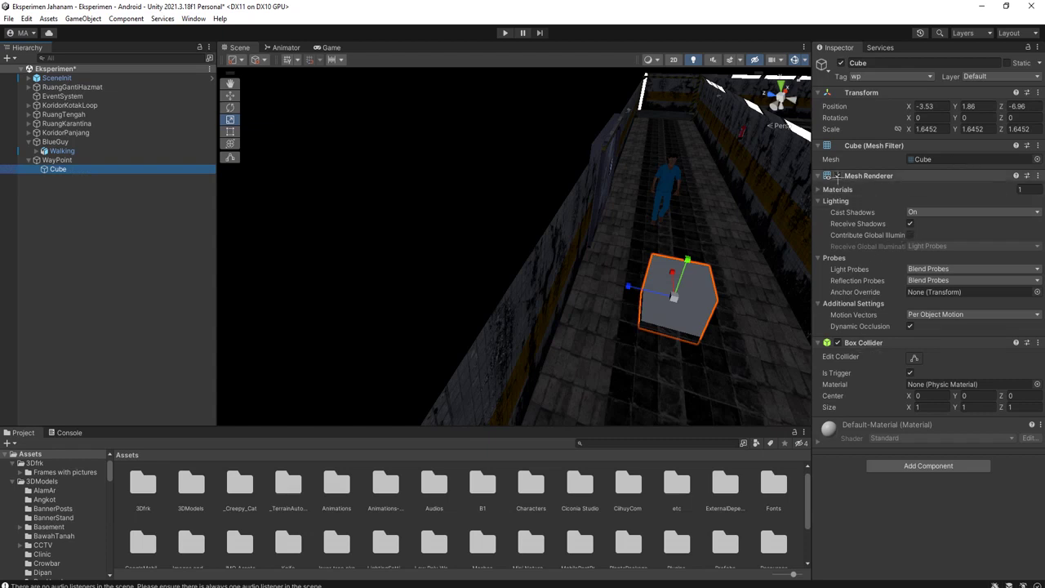
# - Disable the cube's Mesh Renderer, save the scene, and re-enable the renderer
pyautogui.click(837, 176)
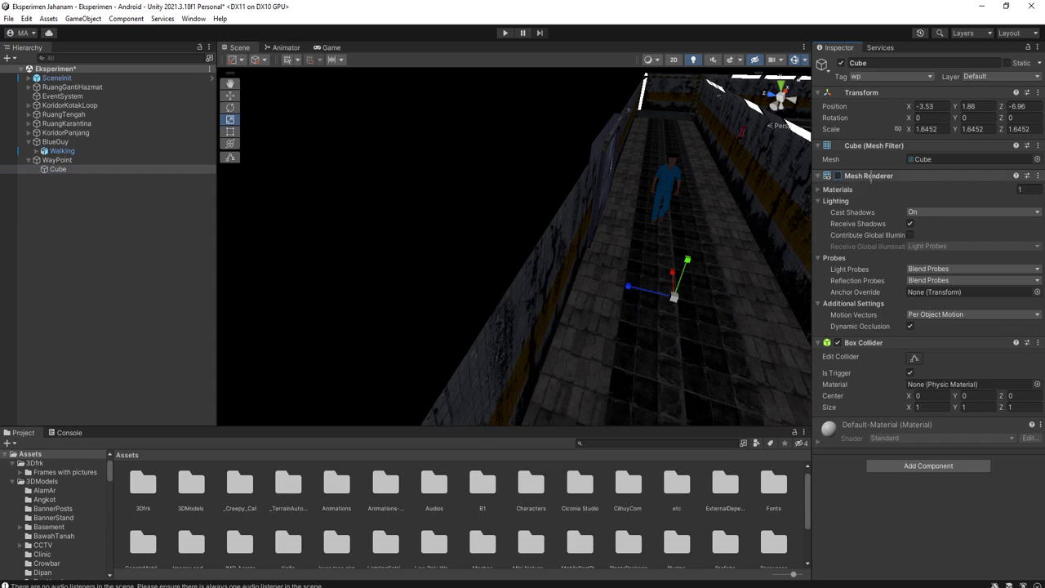
pyautogui.click(110, 180)
pyautogui.click(109, 168)
pyautogui.hotkey('ctrl', 's')
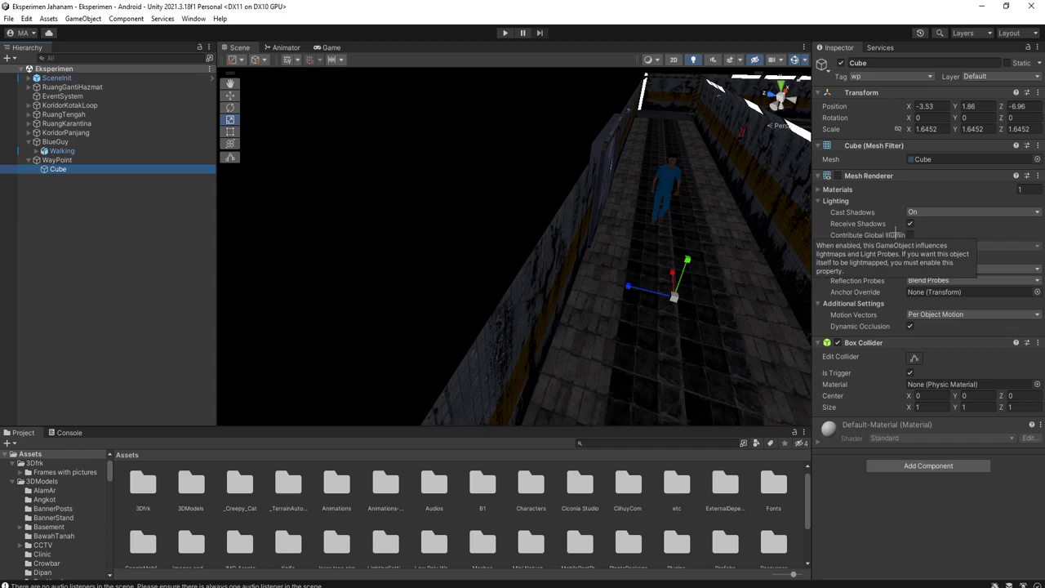
pyautogui.click(838, 176)
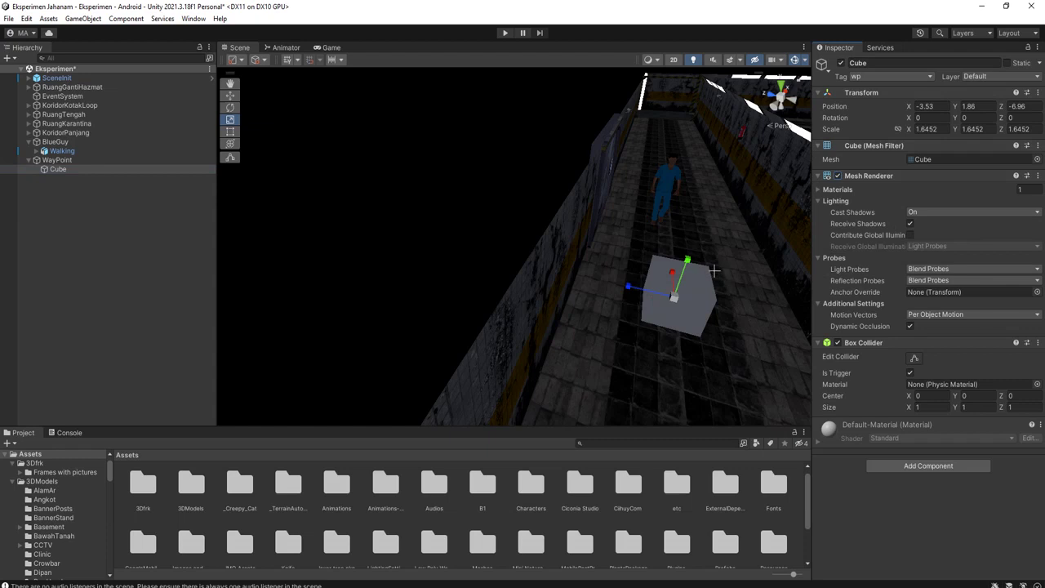
# - Save the scene and clear the cube selection
pyautogui.keyDown('alt'); pyautogui.moveTo(735, 311); pyautogui.dragTo(661, 296); pyautogui.keyUp('alt')
pyautogui.hotkey('ctrl', 's')
pyautogui.click(82, 231)
# - Duplicate the waypoint cube and move the copy to the corridor corner ahead of BlueGuy
pyautogui.click(69, 171)
pyautogui.press('w')
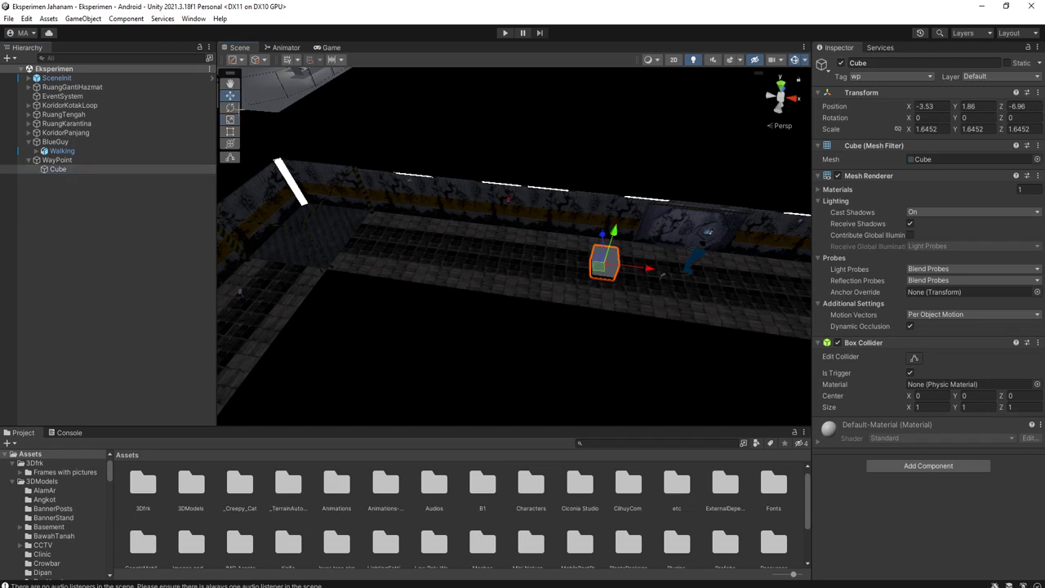
pyautogui.hotkey('ctrl', 'd')
pyautogui.moveTo(604, 263); pyautogui.dragTo(295, 229)
# - Duplicate the waypoint cube twice more, placing the copies at the next two corners of the corridor loop
pyautogui.scroll(-4, 404, 302)
pyautogui.keyDown('alt'); pyautogui.moveTo(404, 302); pyautogui.dragTo(415, 169); pyautogui.keyUp('alt')
pyautogui.hotkey('ctrl', 'd')
pyautogui.keyDown('alt'); pyautogui.moveTo(555, 214); pyautogui.dragTo(286, 225); pyautogui.keyUp('alt')
pyautogui.moveTo(286, 225); pyautogui.dragTo(606, 240, button='middle')
pyautogui.hotkey('ctrl', 'd')
pyautogui.moveTo(776, 201); pyautogui.dragTo(467, 165)
# - Move the original cube to the remaining loop corner at about X 37.3, Z -6.3
pyautogui.scroll(-3, 460, 240)
pyautogui.keyDown('alt'); pyautogui.moveTo(579, 296); pyautogui.dragTo(483, 273); pyautogui.keyUp('alt')
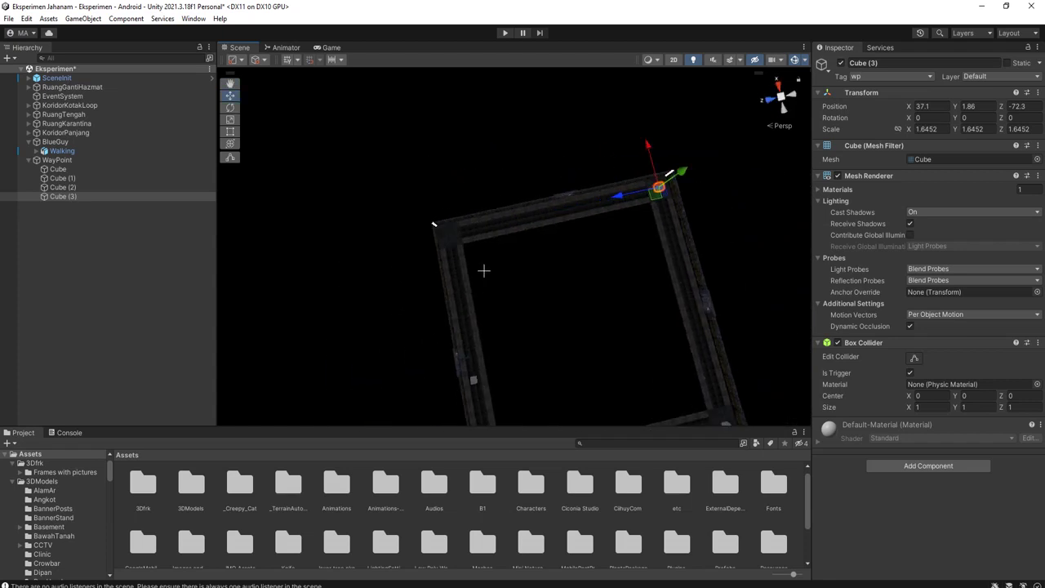
pyautogui.keyDown('alt'); pyautogui.moveTo(553, 282); pyautogui.dragTo(639, 219); pyautogui.keyUp('alt')
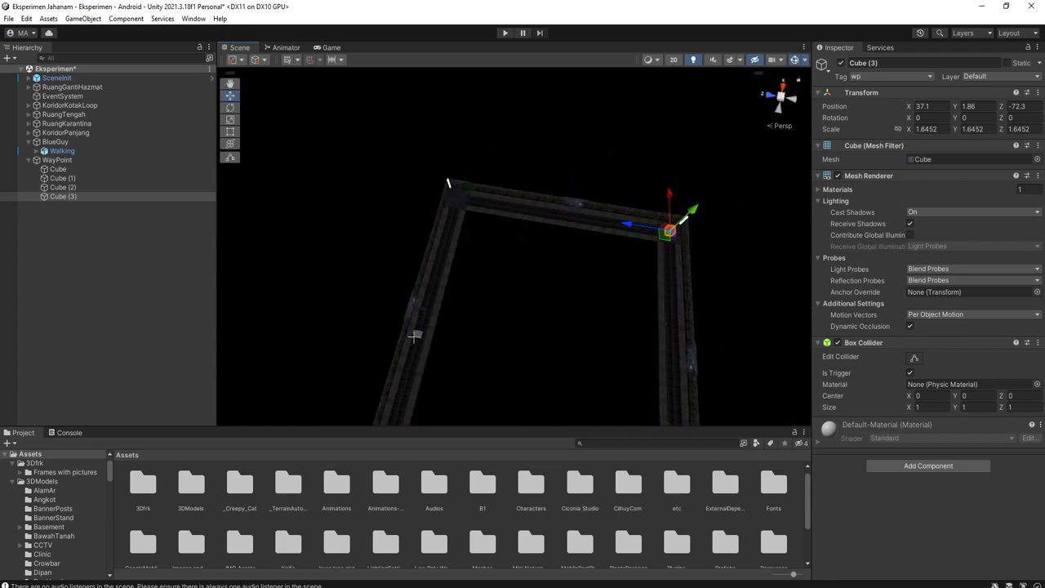
pyautogui.click(415, 335)
pyautogui.moveTo(420, 342); pyautogui.dragTo(456, 204)
pyautogui.moveTo(437, 357); pyautogui.dragTo(457, 263, button='middle')
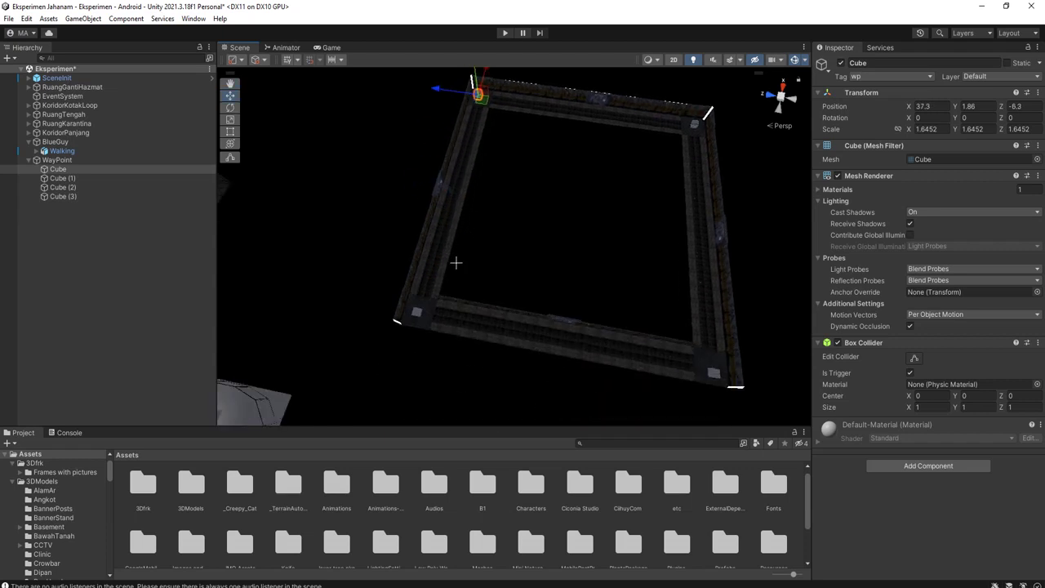
# - Move BlueGuy along the corridor to about X -284.5, close to the corner waypoint ahead
pyautogui.click(55, 141)
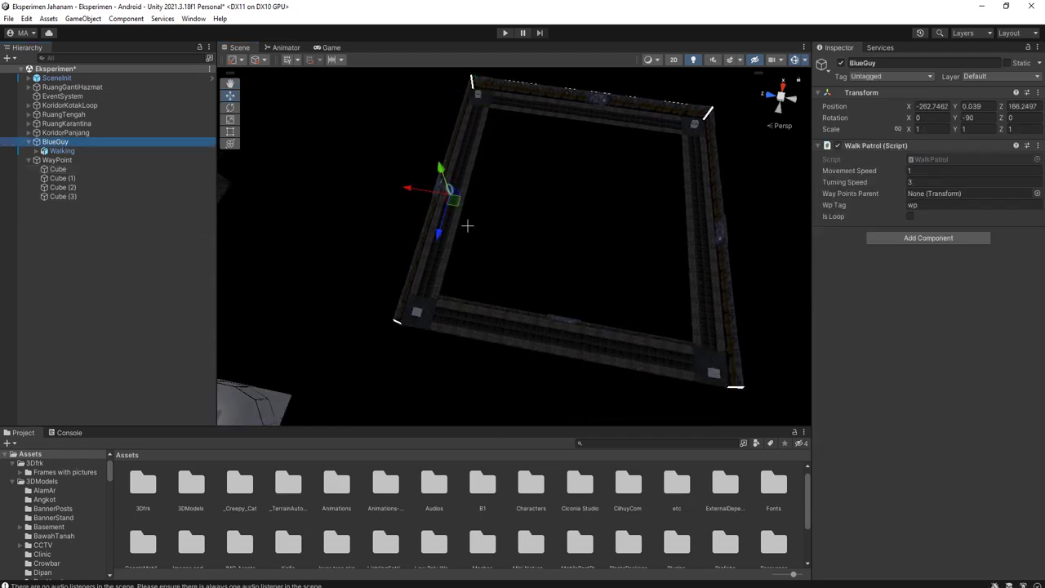
pyautogui.moveTo(441, 229); pyautogui.dragTo(433, 286)
pyautogui.scroll(2, 433, 307)
pyautogui.press('f')
pyautogui.scroll(-5, 424, 289)
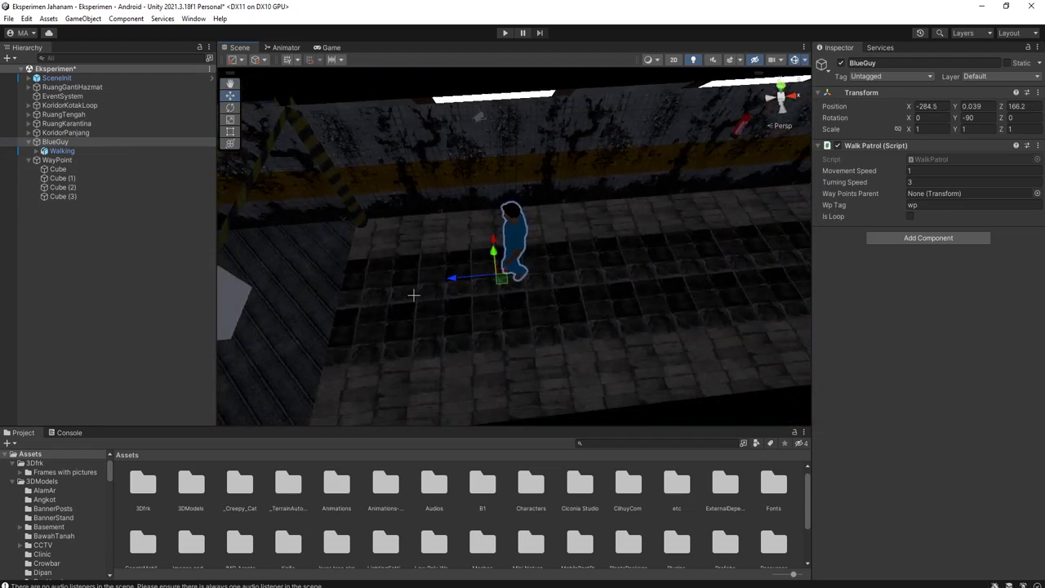
# - Assign the WayPoint object as the Way Points Parent of BlueGuy's Walk Patrol script
pyautogui.click(64, 160)
pyautogui.click(57, 141)
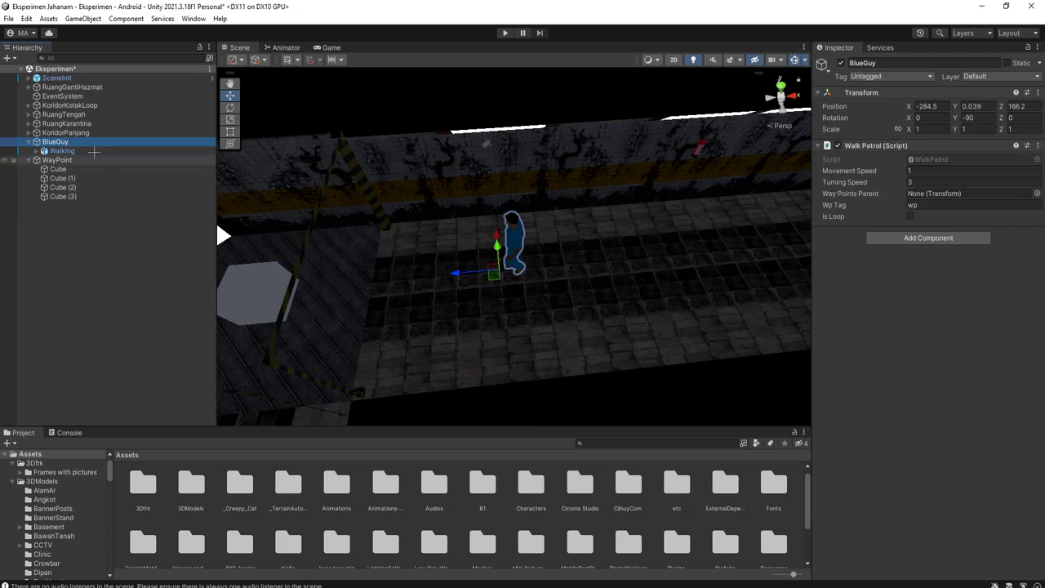
pyautogui.moveTo(59, 160); pyautogui.dragTo(929, 190)
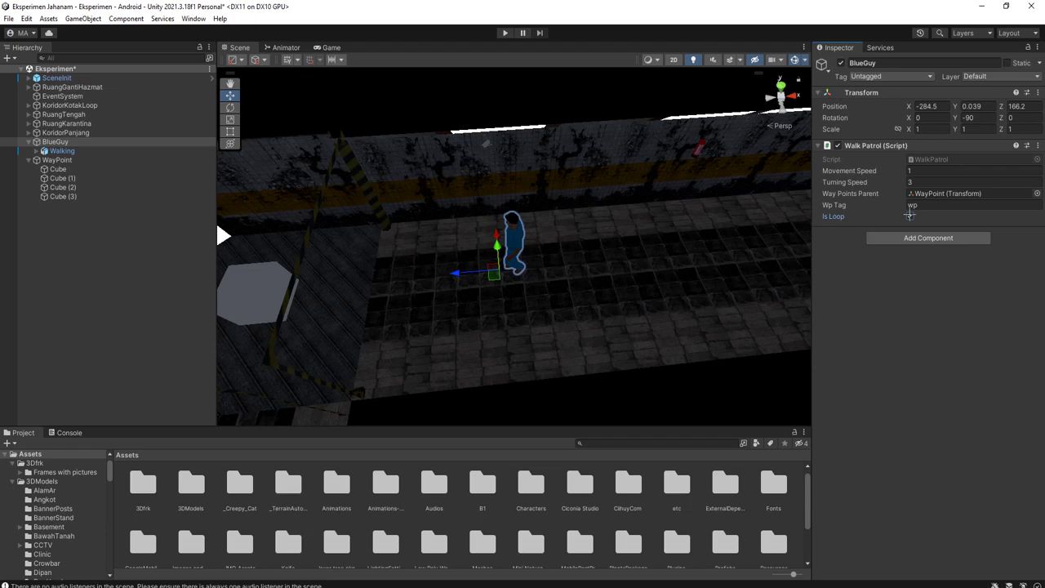
# - Enable Is Loop on BlueGuy's Walk Patrol script, check the console and run the scene
pyautogui.click(909, 215)
pyautogui.click(61, 433)
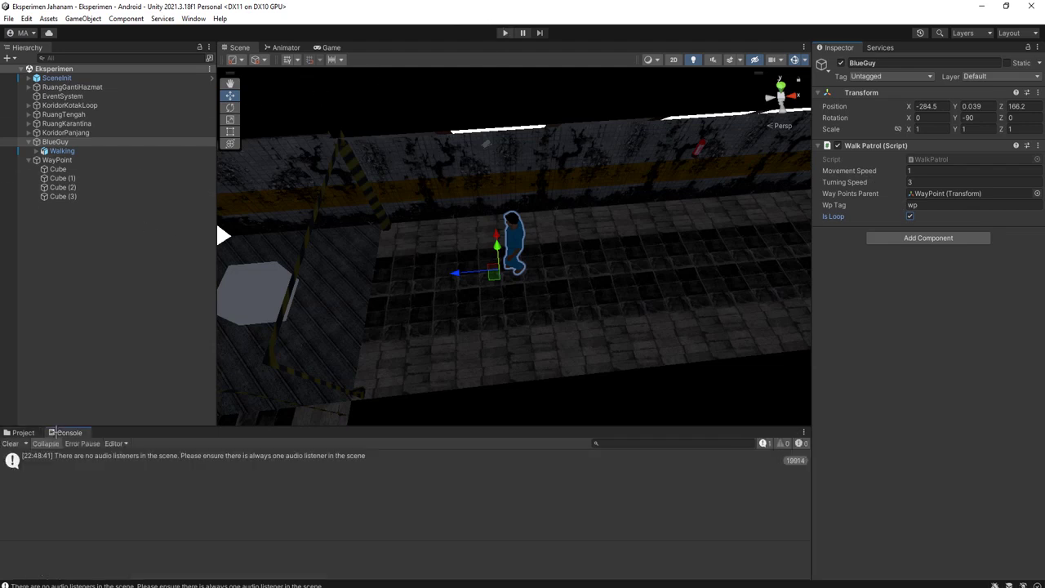
pyautogui.click(506, 33)
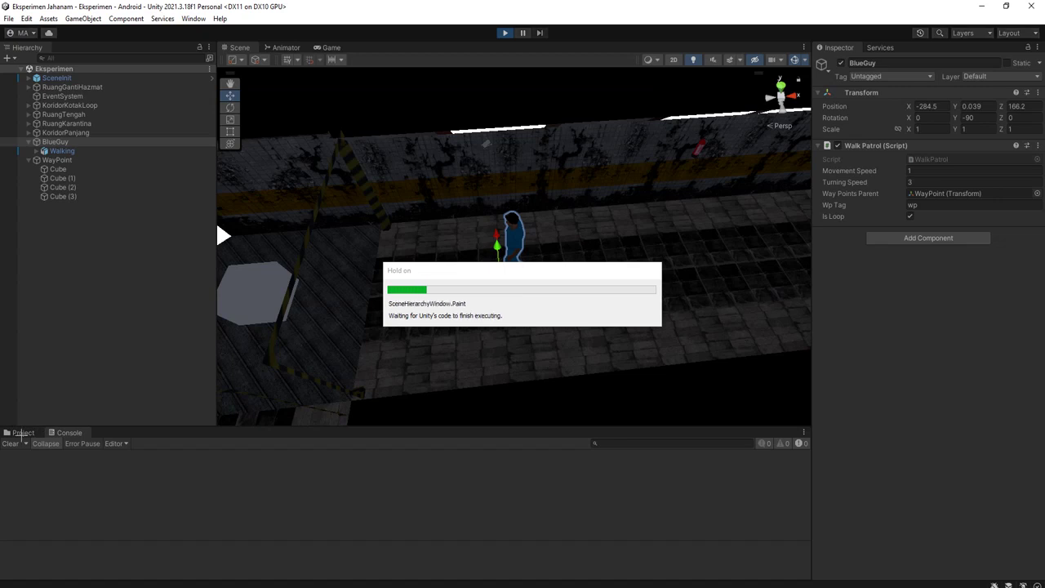
# - Clear the console, watch BlueGuy approach the corner waypoint in the Scene view, and stop play mode
pyautogui.click(20, 433)
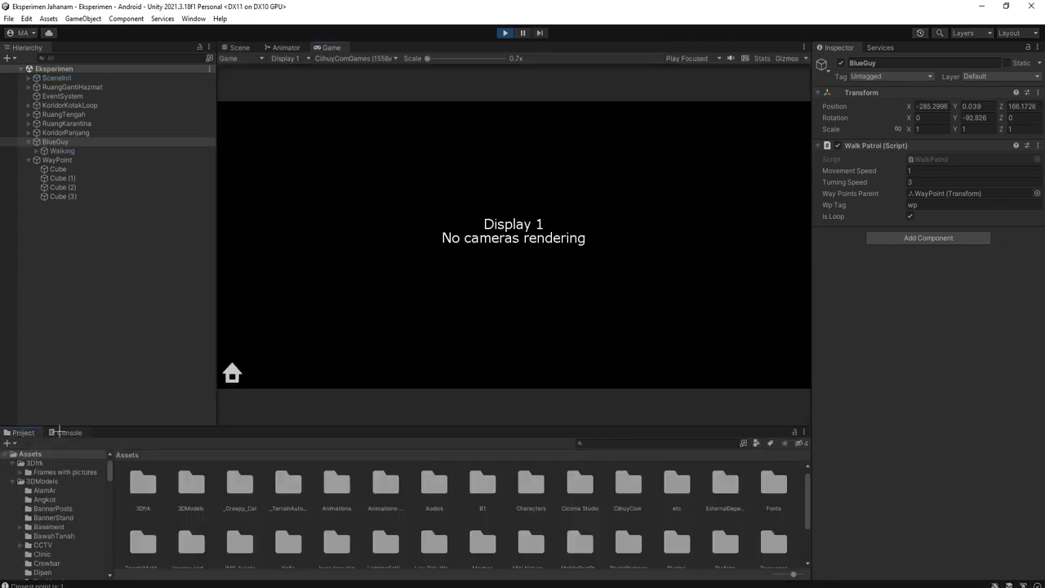
pyautogui.click(69, 433)
pyautogui.click(9, 444)
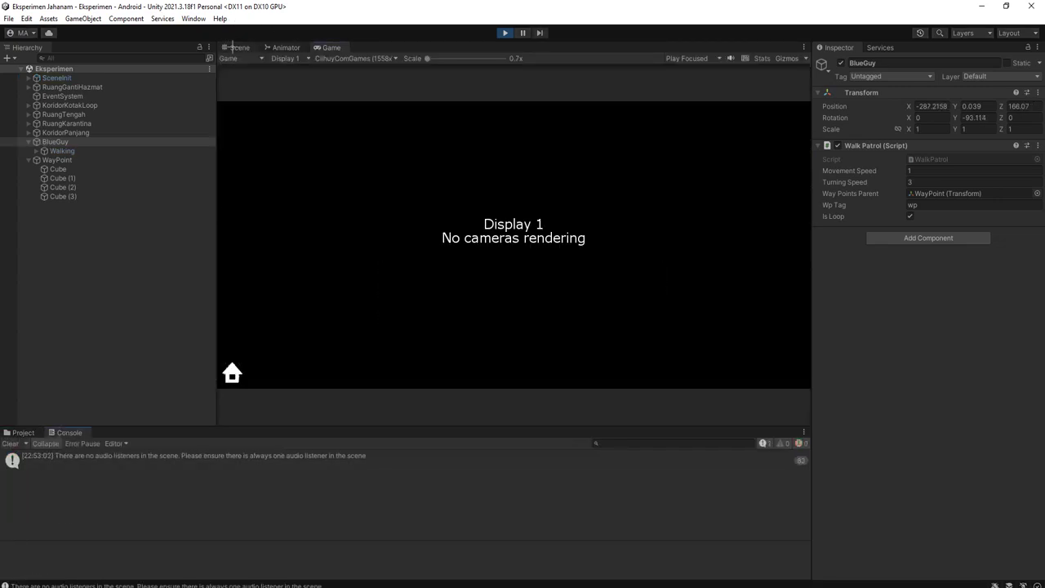
pyautogui.click(240, 48)
pyautogui.moveTo(440, 285); pyautogui.dragTo(528, 264, button='middle')
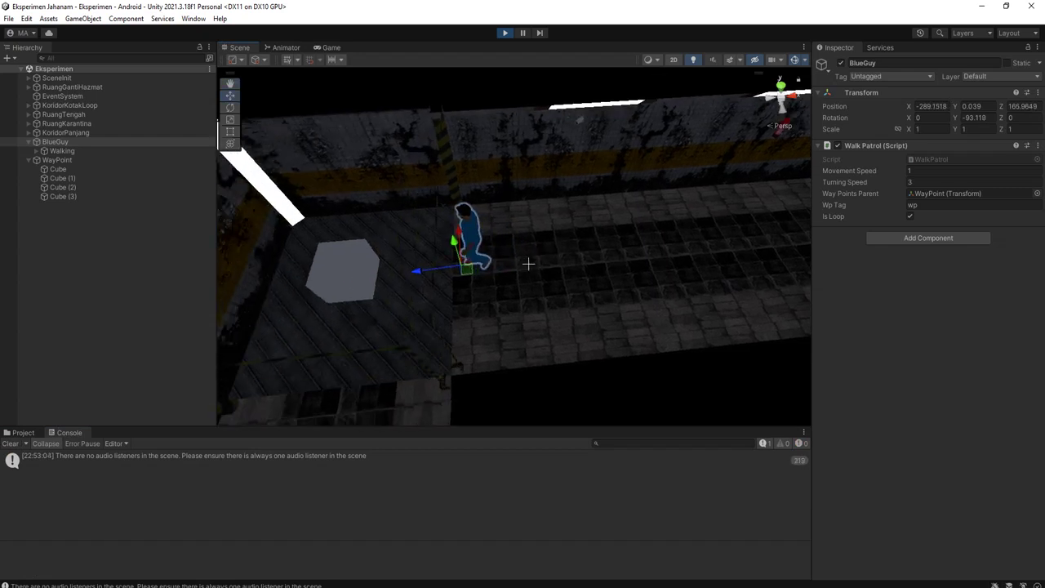
pyautogui.scroll(-3, 539, 265)
pyautogui.keyDown('alt'); pyautogui.moveTo(567, 269); pyautogui.dragTo(528, 275); pyautogui.keyUp('alt')
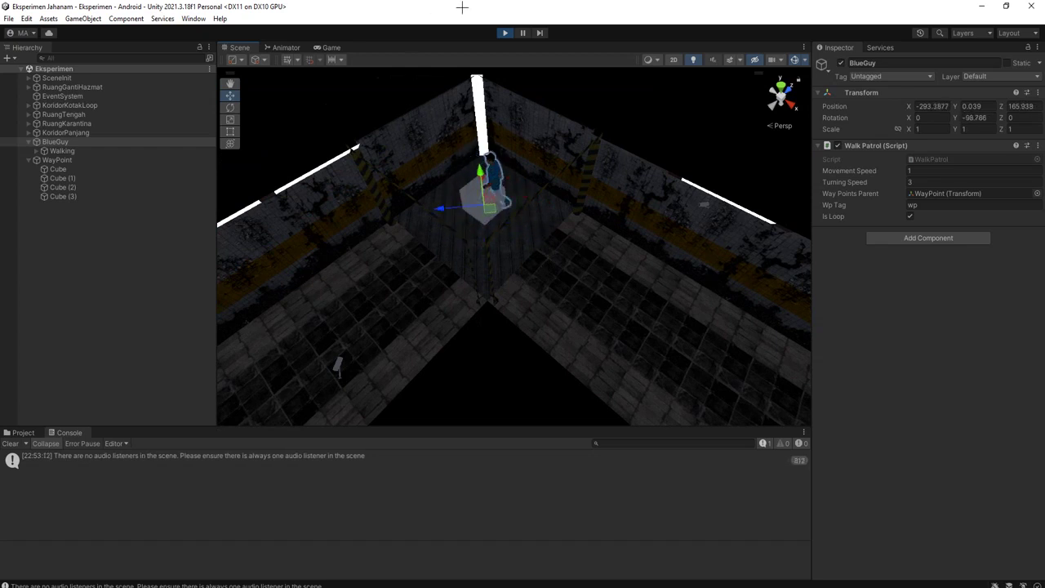
pyautogui.hotkey('ctrl', 'p')
# - Inspect the waypoint cubes at the corridor corners and their WayPoint parent
pyautogui.click(481, 201)
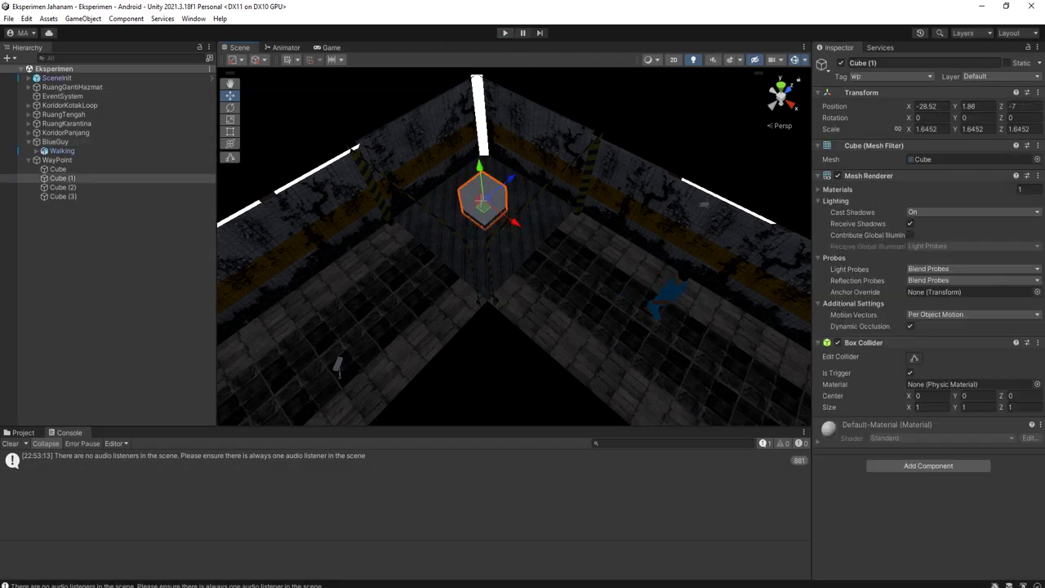
pyautogui.scroll(-3, 400, 259)
pyautogui.keyDown('alt'); pyautogui.moveTo(460, 273); pyautogui.dragTo(383, 267); pyautogui.keyUp('alt')
pyautogui.moveTo(383, 266); pyautogui.dragTo(459, 257, button='right')
pyautogui.click(402, 202)
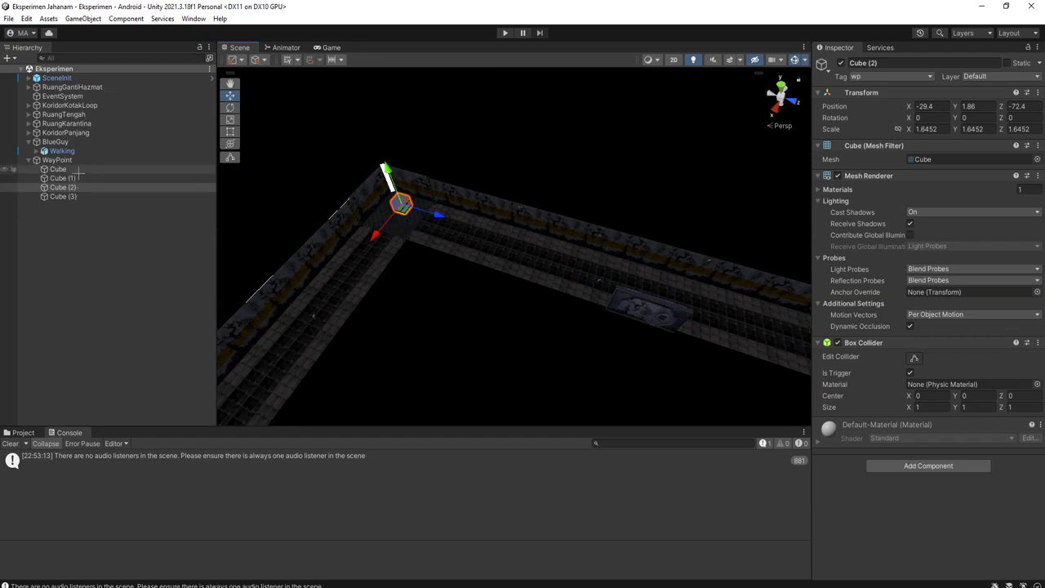
pyautogui.click(57, 160)
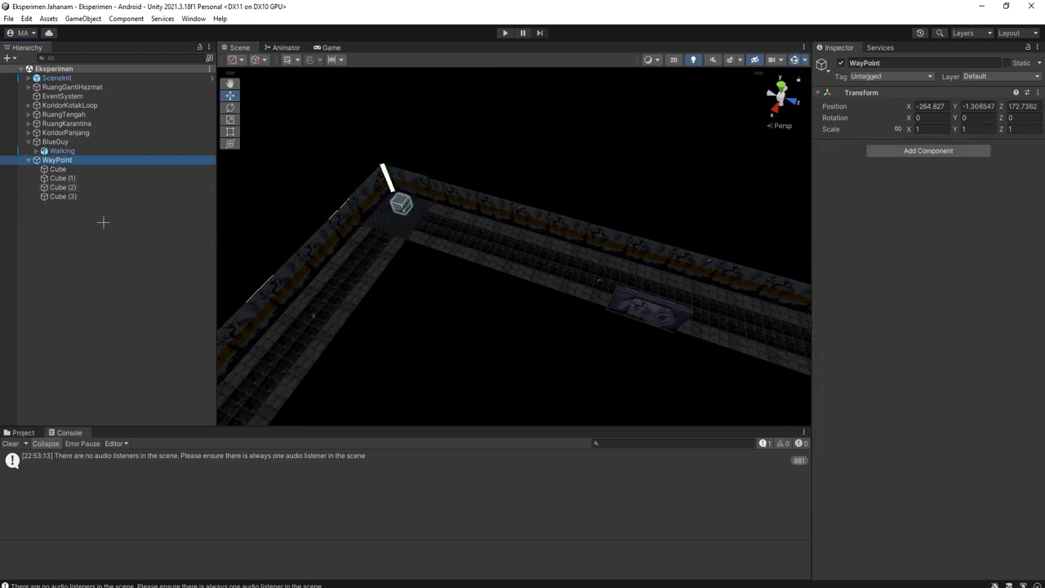
pyautogui.click(108, 168)
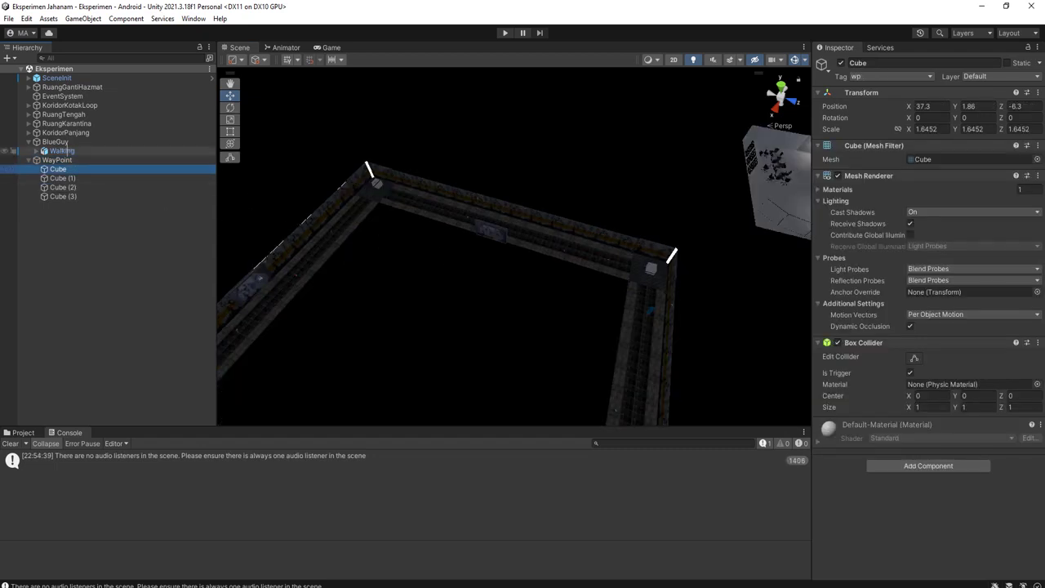
# - Focus on BlueGuy, and switch to Notepad++ to review the OnTriggerEnter and OnTriggerExit functions in WalkPatrol.cs
pyautogui.click(69, 142)
pyautogui.press('f')
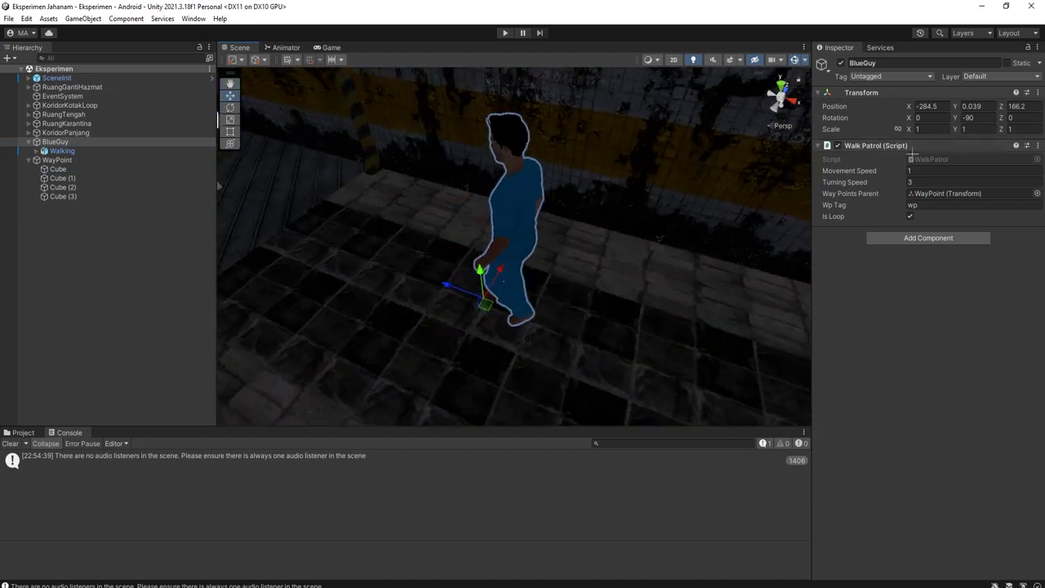
pyautogui.click(847, 585)
pyautogui.scroll(-4, 234, 328)
pyautogui.scroll(9, 319, 368)
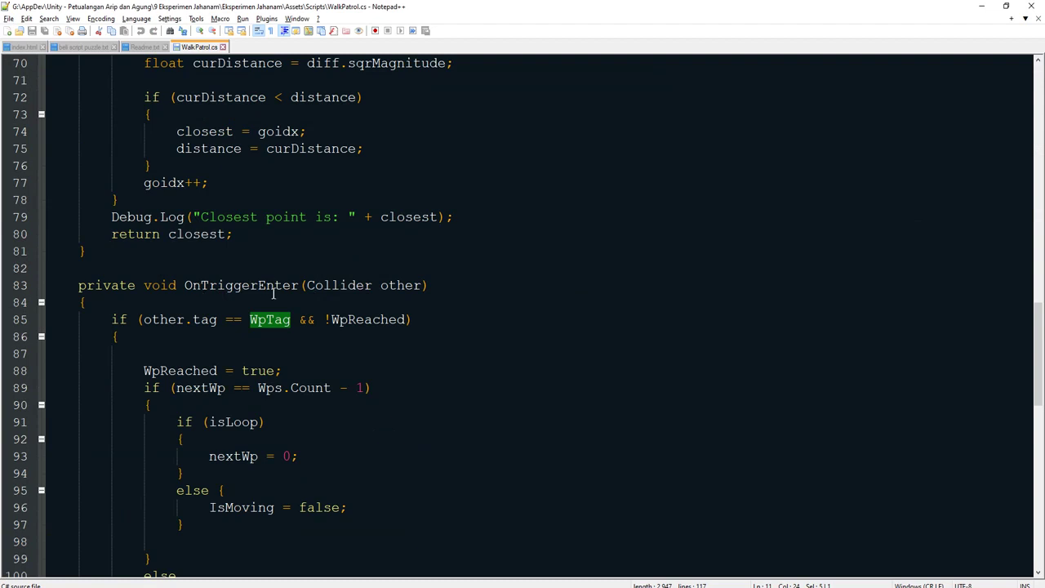
pyautogui.scroll(-6, 274, 294)
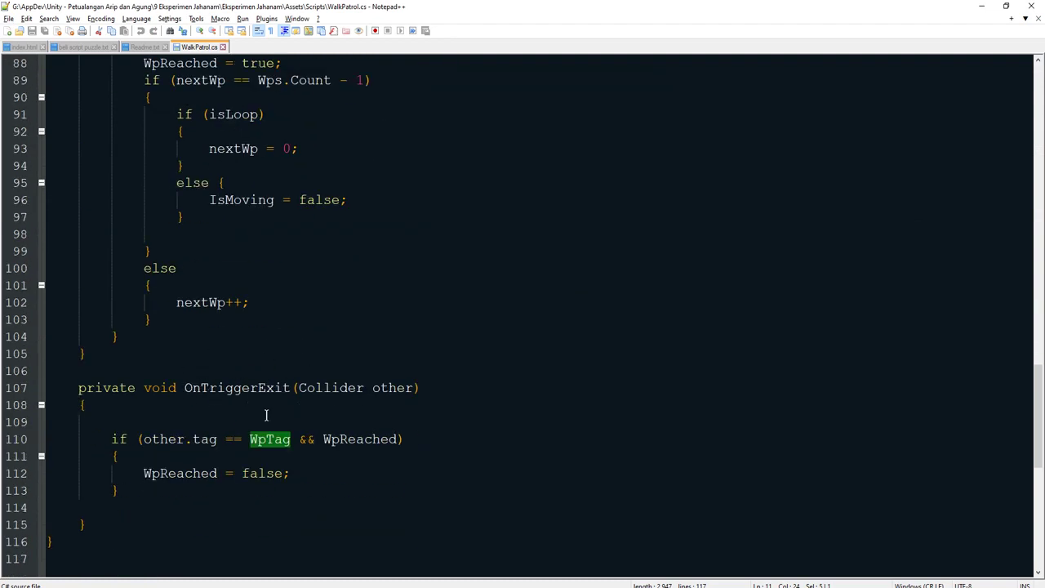
# - Switch back to Unity and add a Rigidbody to BlueGuy with rotation frozen on X, Y and Z
pyautogui.hotkey('alt', 'Tab')
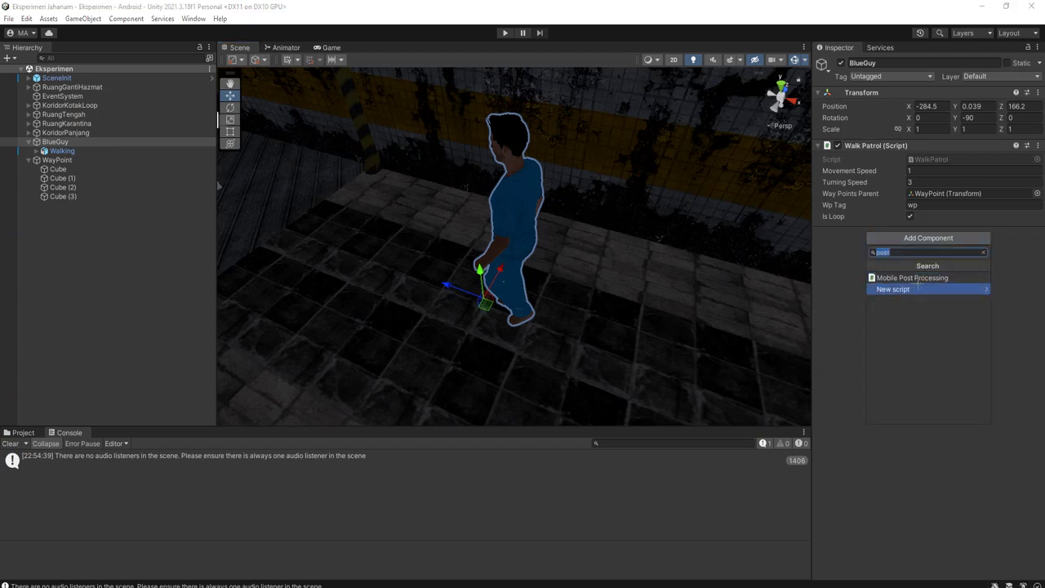
pyautogui.write('rigidbody')
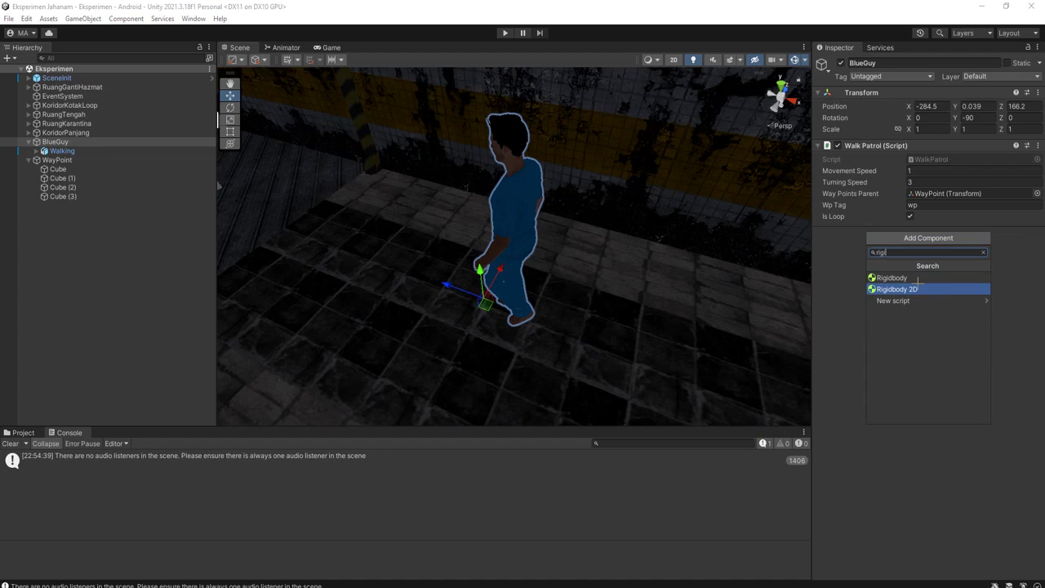
pyautogui.click(918, 283)
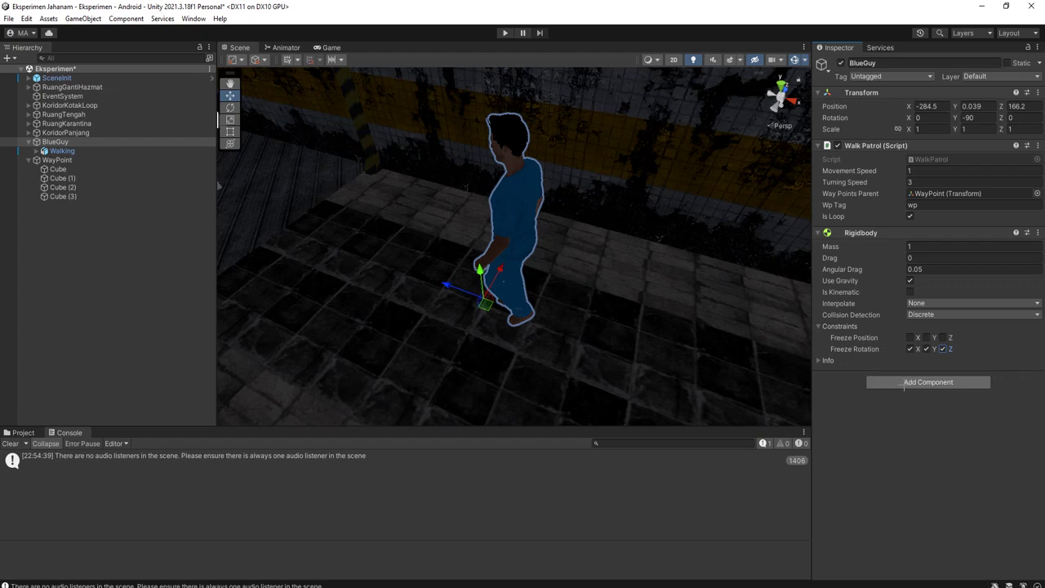
# - Add a Capsule Collider component to BlueGuy
pyautogui.click(904, 381)
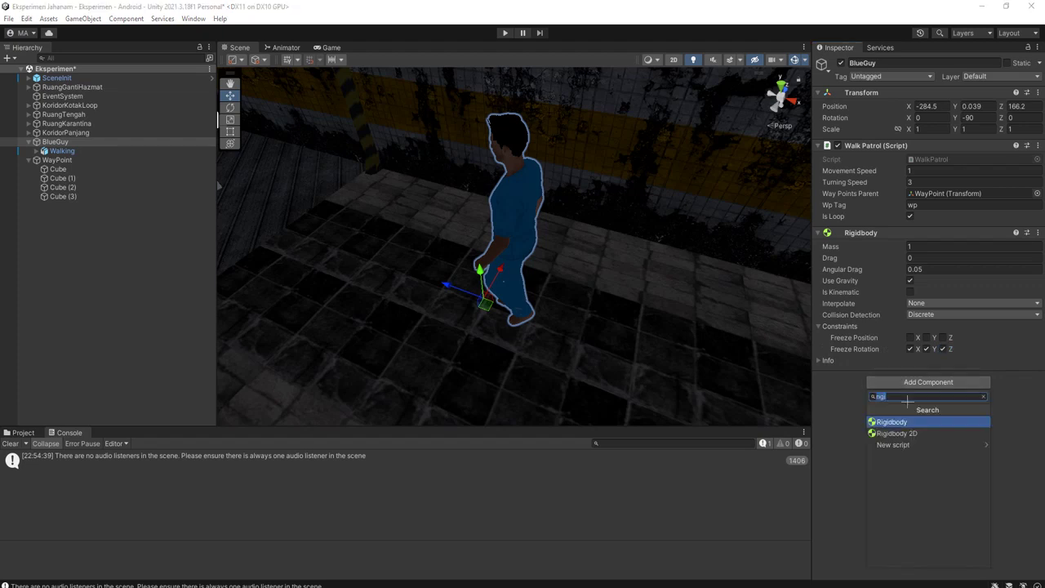
pyautogui.write('caps')
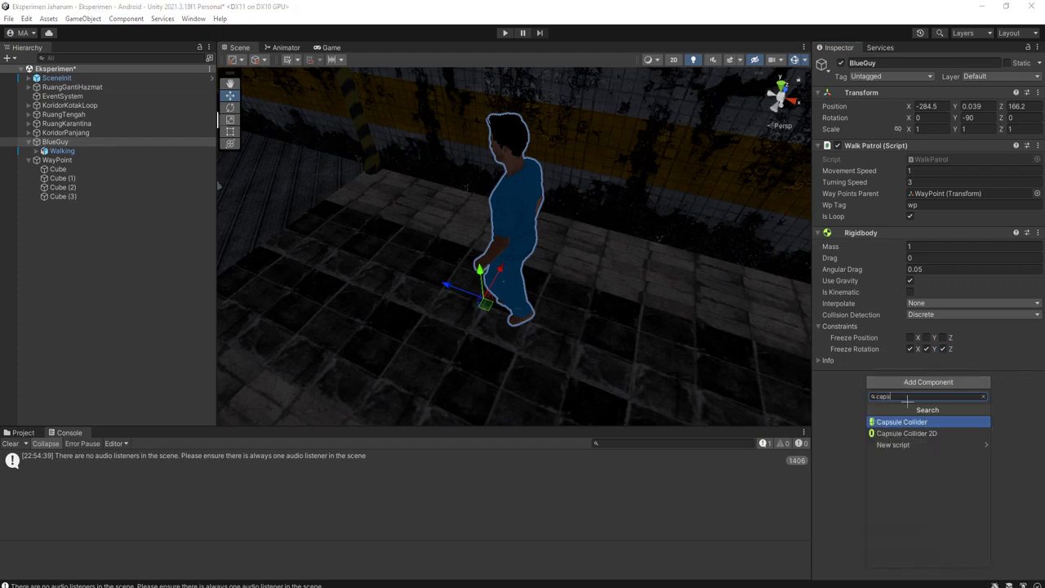
pyautogui.press('Return')
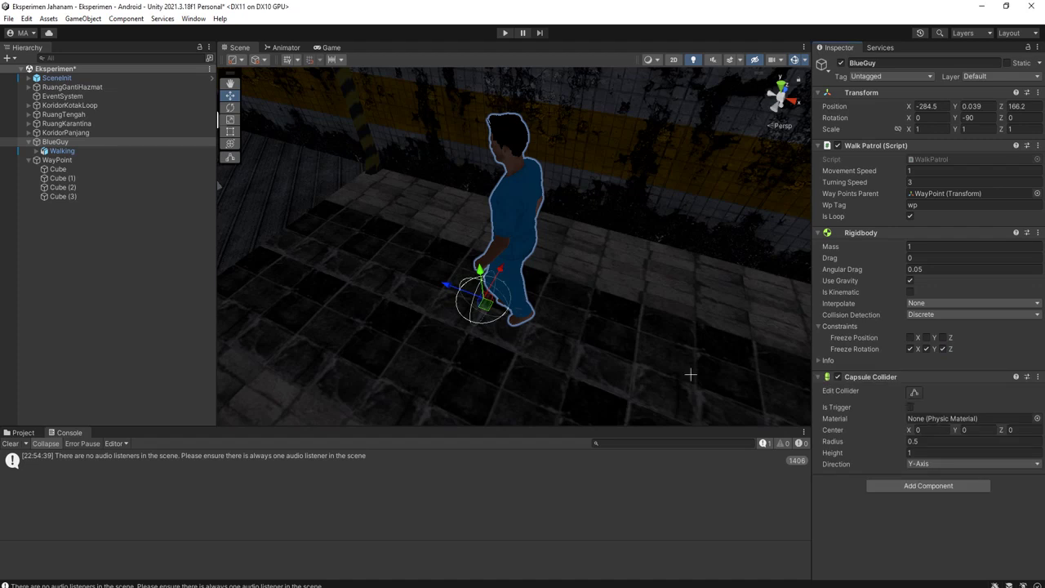
# - Raise BlueGuy to about Y 0.508 and stretch its capsule collider upward to a height of about 2.34
pyautogui.keyDown('alt'); pyautogui.moveTo(527, 338); pyautogui.dragTo(591, 240); pyautogui.keyUp('alt')
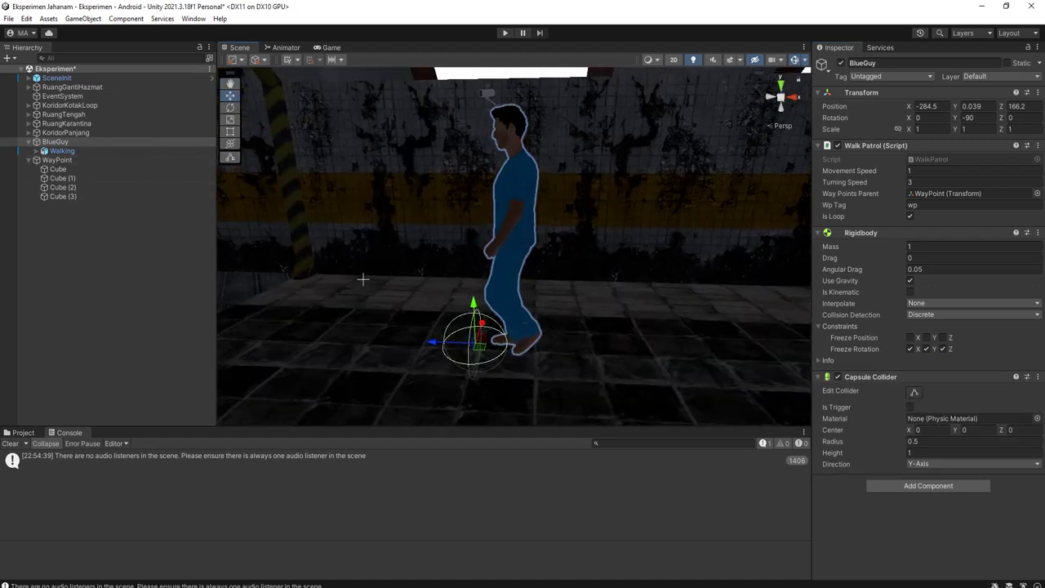
pyautogui.moveTo(473, 314); pyautogui.dragTo(473, 291)
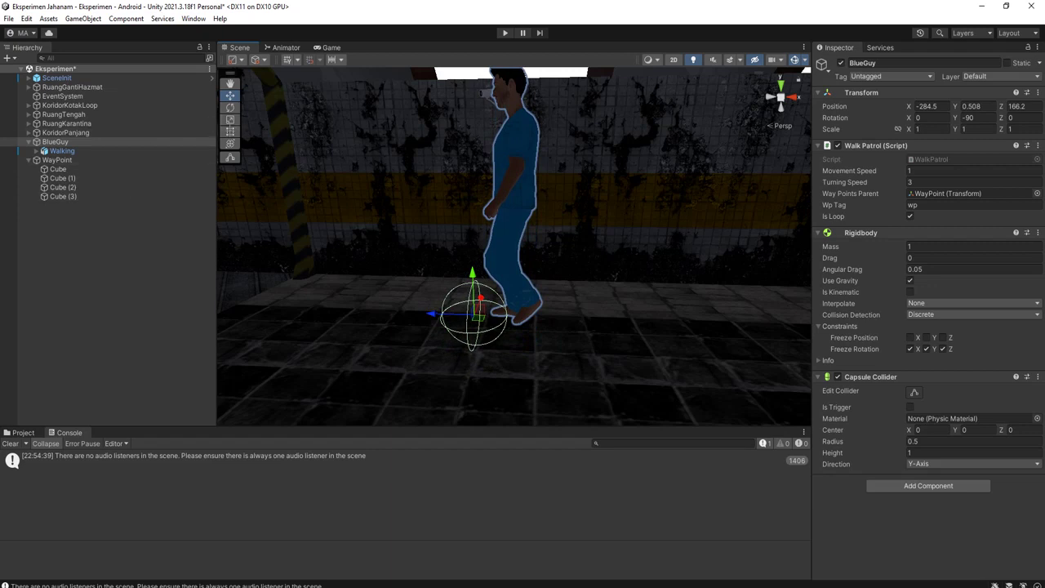
pyautogui.click(914, 392)
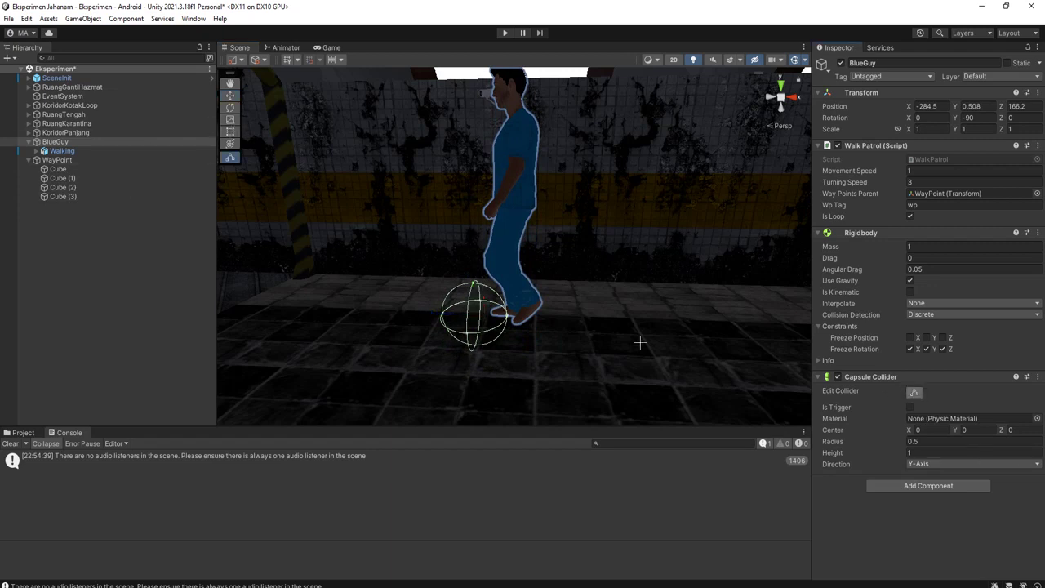
pyautogui.moveTo(474, 280); pyautogui.dragTo(485, 186)
# - Move the Walking child model down into BlueGuy's capsule collider and save the scene
pyautogui.click(61, 151)
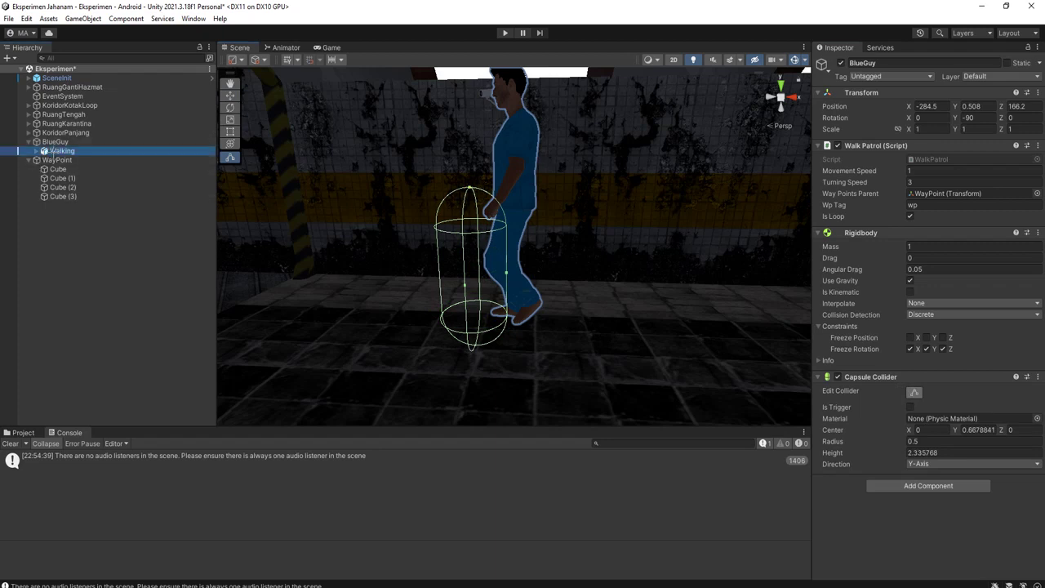
pyautogui.moveTo(529, 307); pyautogui.dragTo(493, 344)
pyautogui.hotkey('ctrl', 's')
pyautogui.keyDown('alt'); pyautogui.moveTo(436, 277); pyautogui.dragTo(637, 273); pyautogui.keyUp('alt')
pyautogui.click(100, 295)
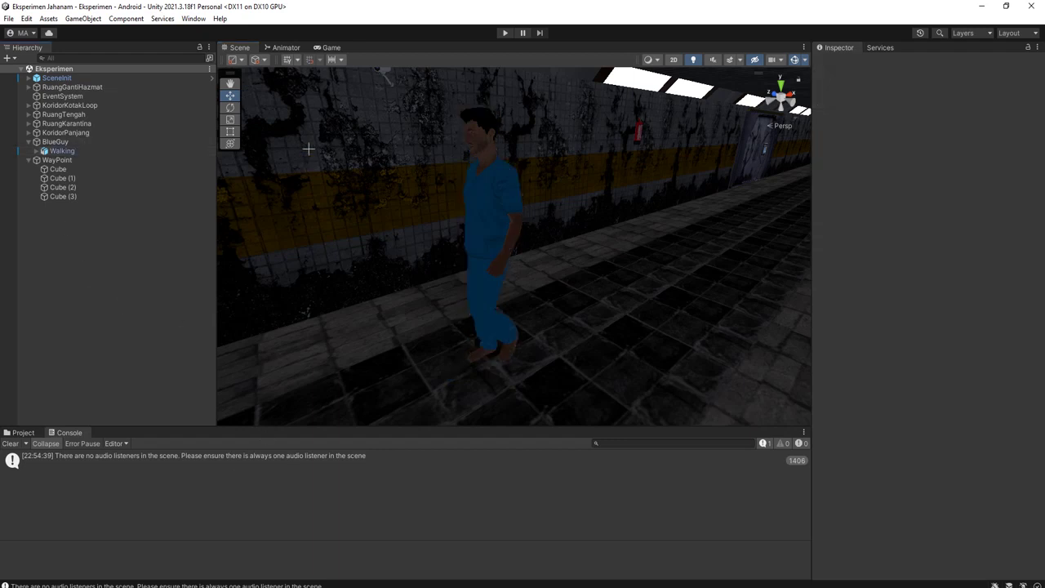
# - Run the scene and set BlueGuy's Movement Speed to 2 during play, following the character along the corridor
pyautogui.click(505, 32)
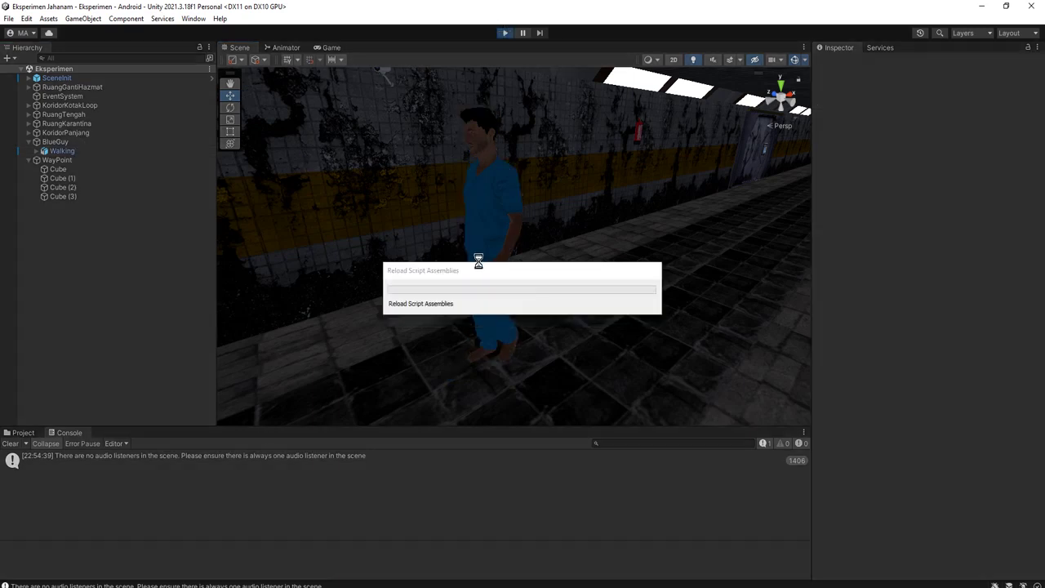
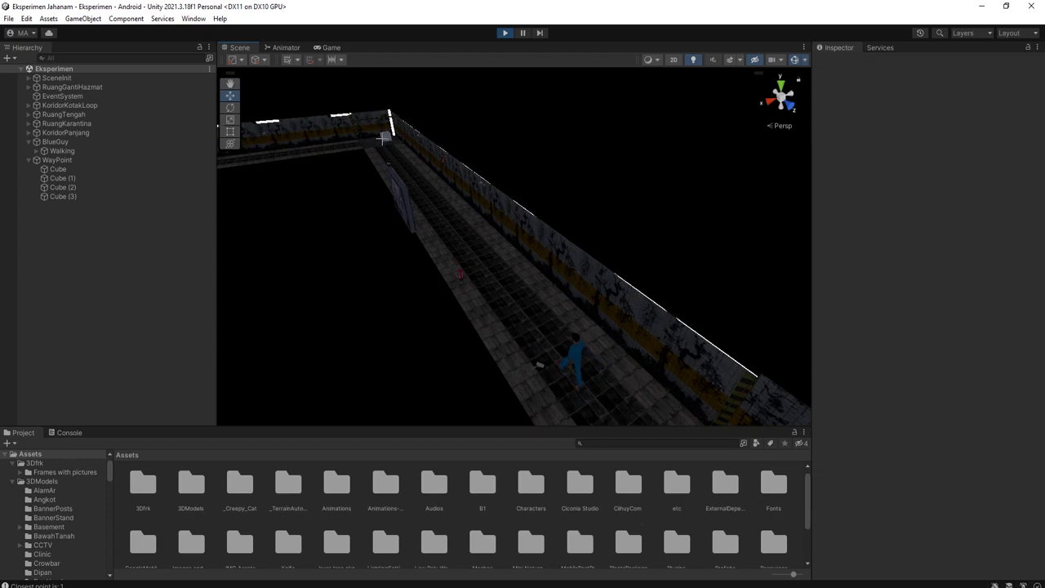
pyautogui.scroll(-2, 387, 151)
pyautogui.moveTo(388, 158); pyautogui.dragTo(735, 104, button='middle')
pyautogui.scroll(-4, 331, 239)
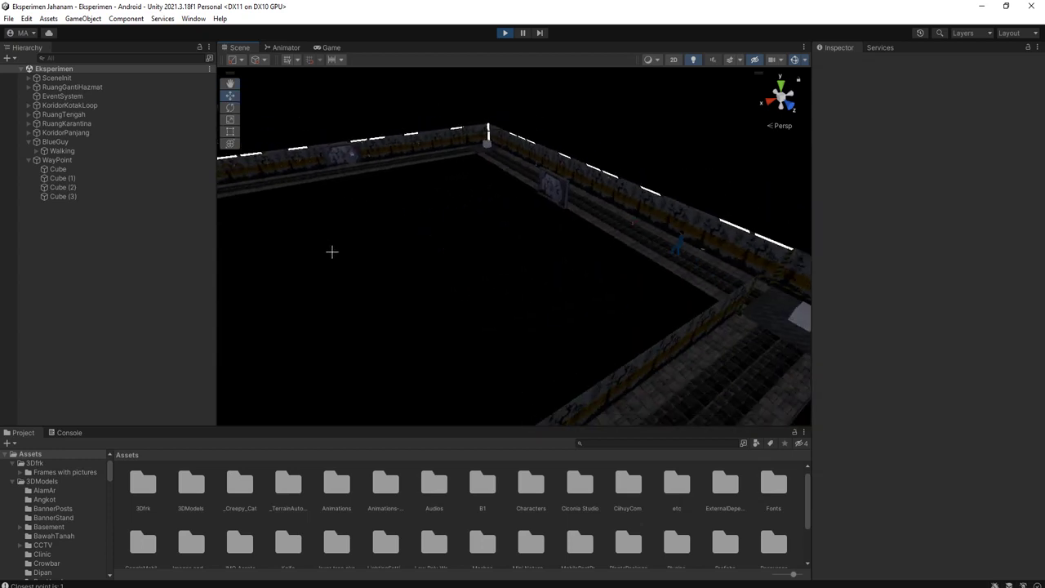
pyautogui.click(55, 143)
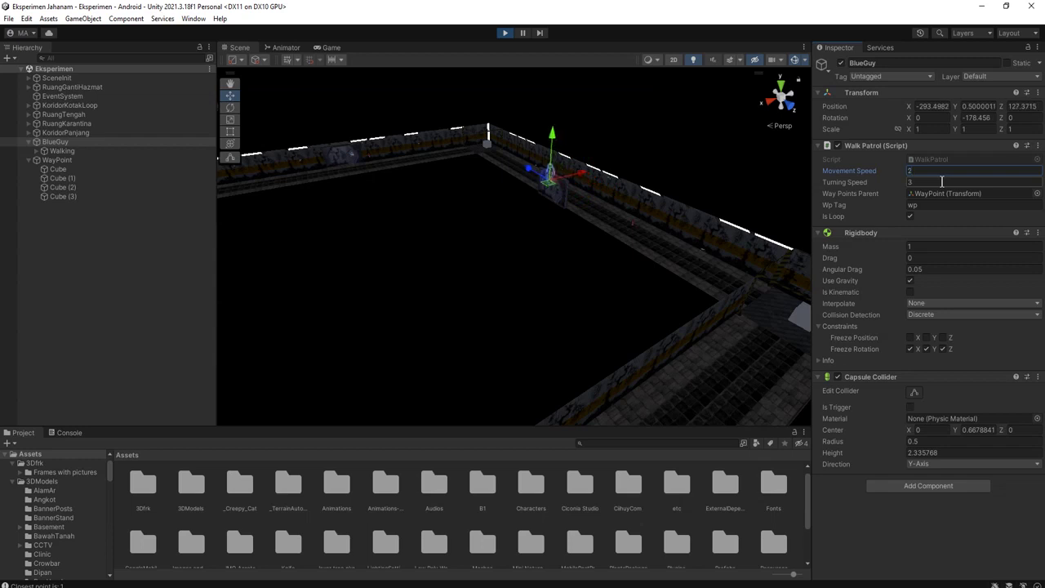
pyautogui.press('f')
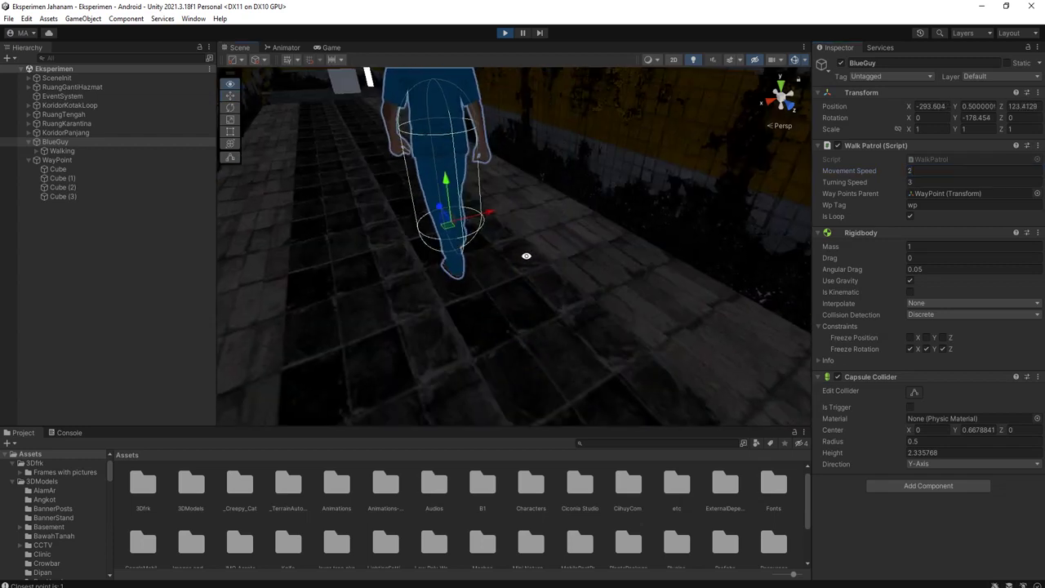
pyautogui.keyDown('alt'); pyautogui.moveTo(499, 252); pyautogui.dragTo(407, 309); pyautogui.keyUp('alt')
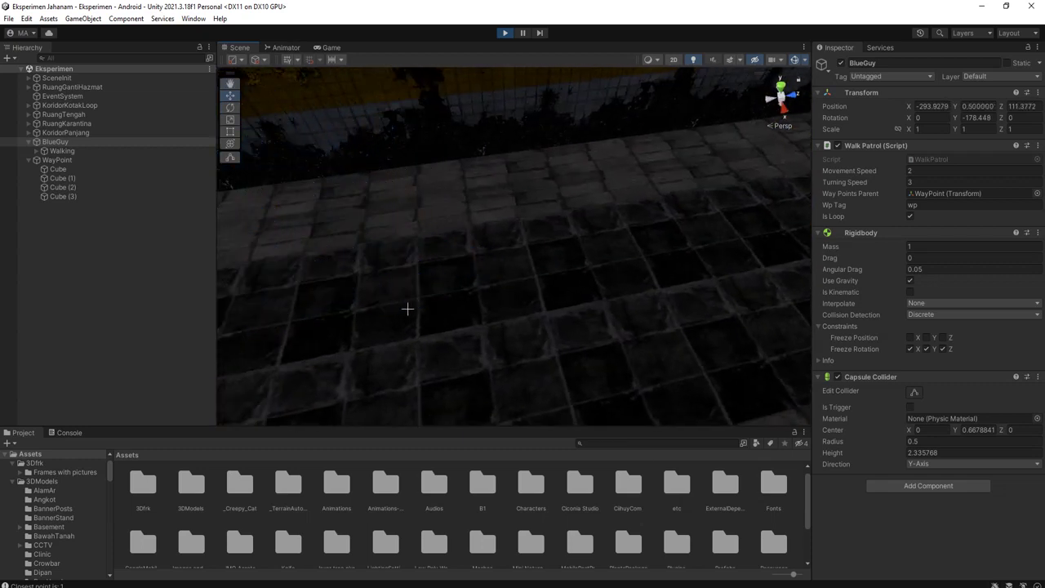
pyautogui.scroll(-5, 406, 327)
pyautogui.moveTo(348, 348); pyautogui.dragTo(555, 310, button='middle')
pyautogui.scroll(-1, 451, 309)
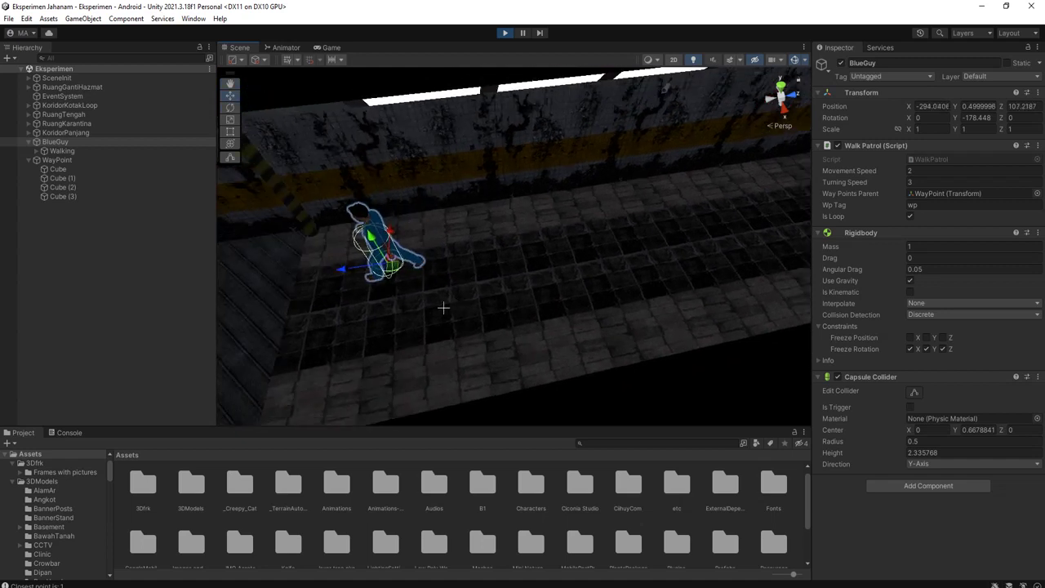
# - Set BlueGuy's Movement Speed to 1.75 during play and follow the walk past the corner waypoint
pyautogui.keyDown('alt'); pyautogui.moveTo(450, 308); pyautogui.dragTo(487, 297); pyautogui.keyUp('alt')
pyautogui.click(924, 170)
pyautogui.write('1.78')
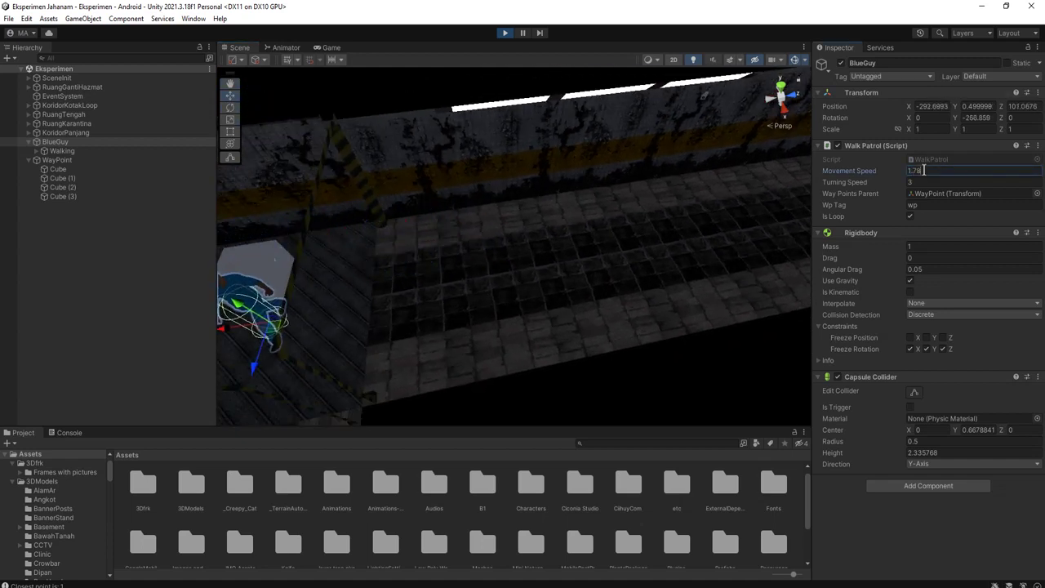
pyautogui.press('BackSpace')
pyautogui.write('5')
pyautogui.keyDown('alt'); pyautogui.moveTo(780, 196); pyautogui.dragTo(656, 217); pyautogui.keyUp('alt')
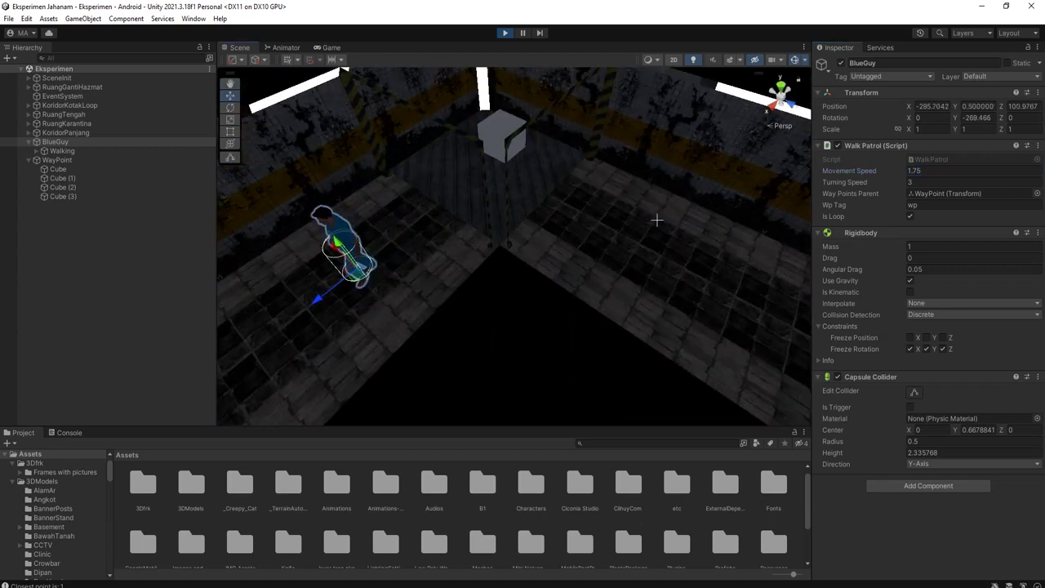
pyautogui.keyDown('alt'); pyautogui.moveTo(476, 260); pyautogui.dragTo(359, 201); pyautogui.keyUp('alt')
pyautogui.moveTo(359, 201); pyautogui.dragTo(625, 285, button='middle')
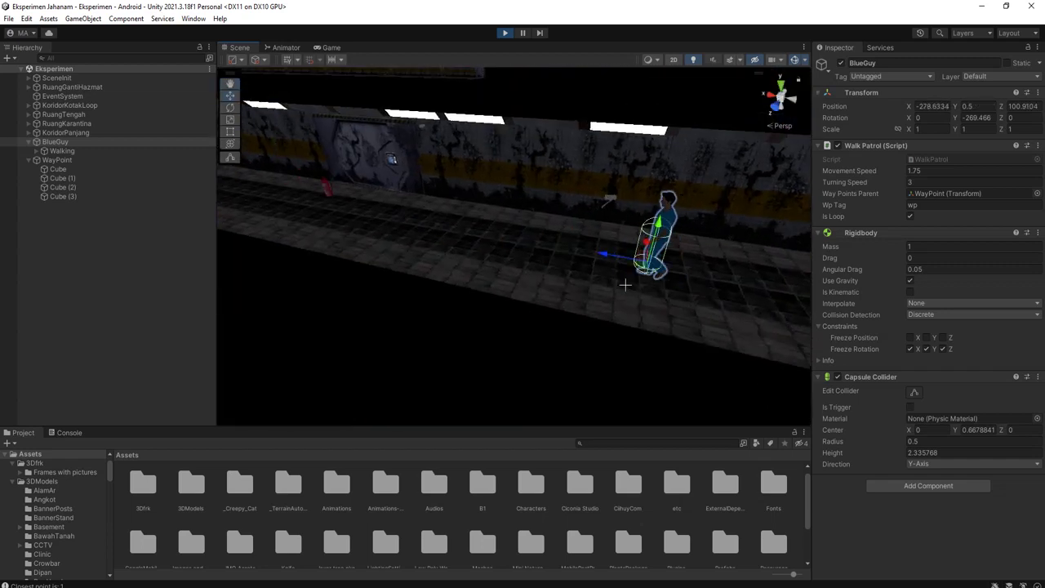
pyautogui.keyDown('alt'); pyautogui.moveTo(625, 284); pyautogui.dragTo(612, 327); pyautogui.keyUp('alt')
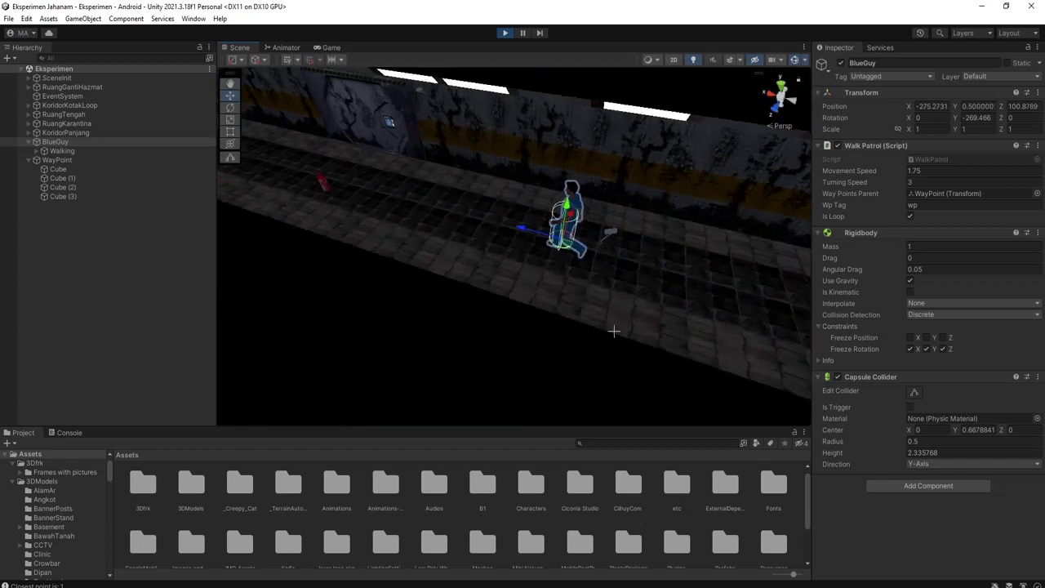
# - Set BlueGuy's Movement Speed to 2.5 during play and follow the walk along the corridor and around the corner
pyautogui.click(928, 171)
pyautogui.write('2.2')
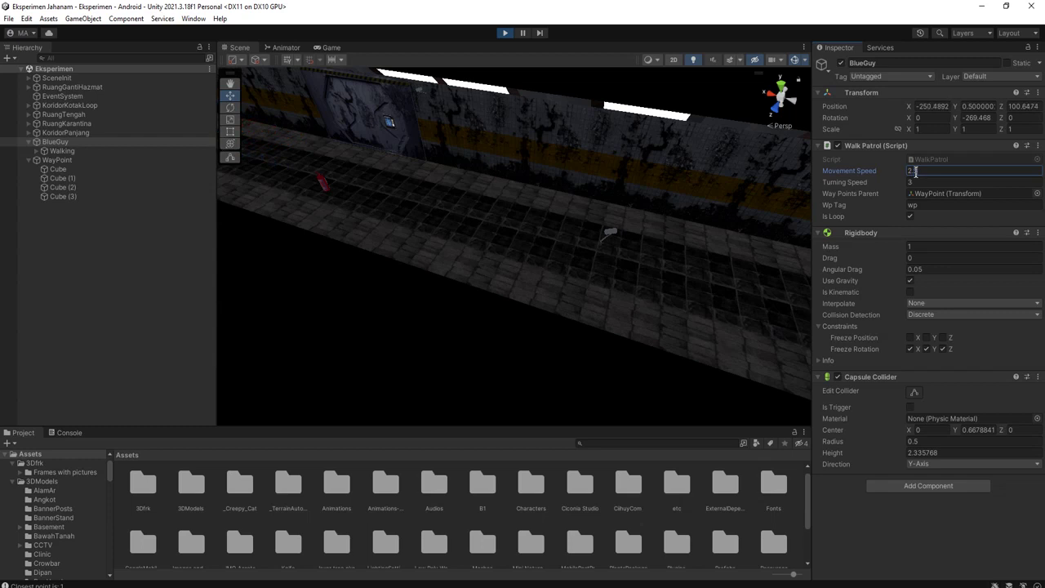
pyautogui.moveTo(332, 240); pyautogui.dragTo(635, 286, button='middle')
pyautogui.press('f')
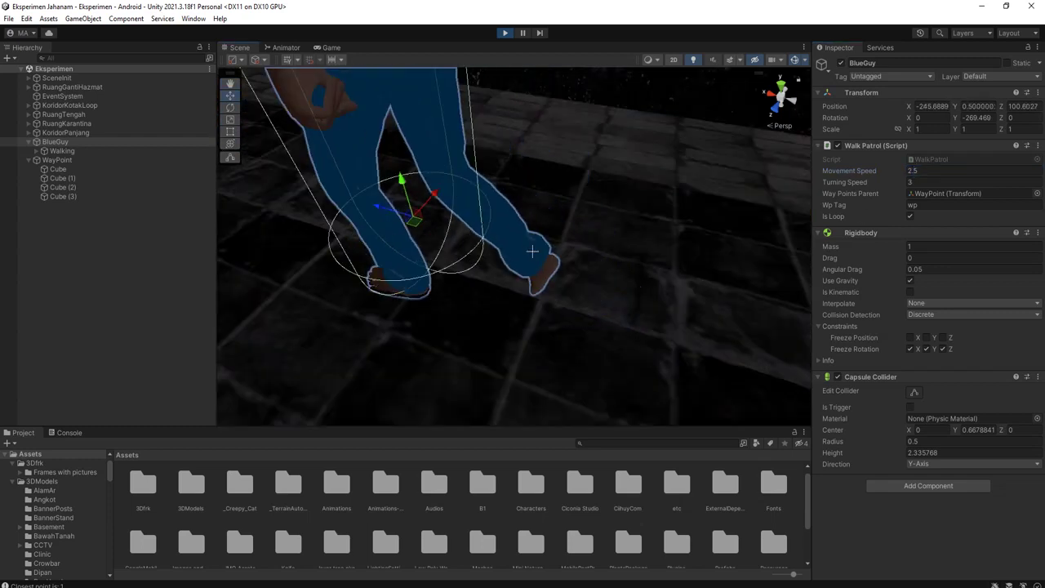
pyautogui.keyDown('alt'); pyautogui.moveTo(558, 261); pyautogui.dragTo(436, 247); pyautogui.keyUp('alt')
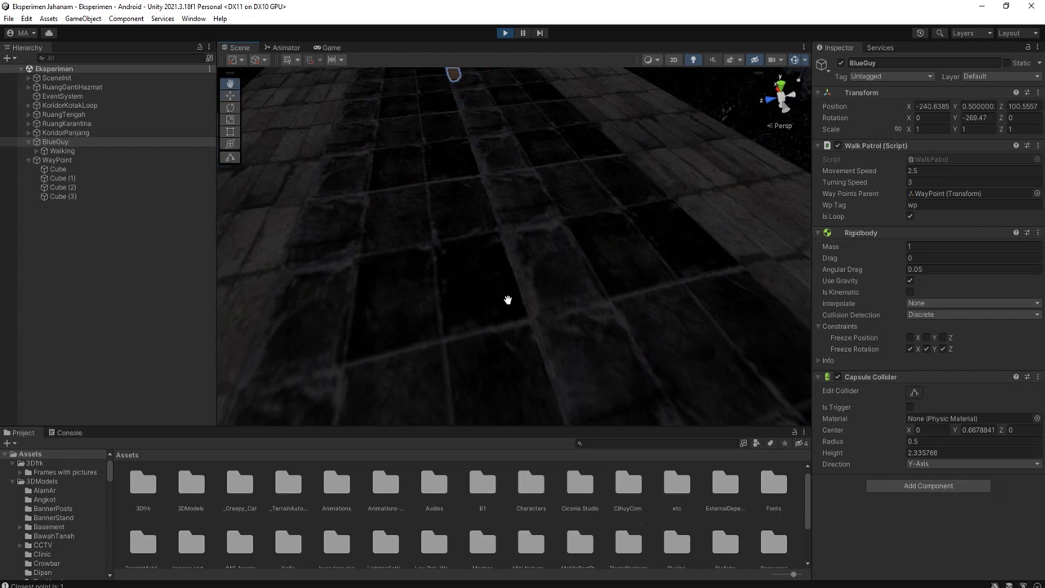
pyautogui.press('f')
pyautogui.keyDown('alt'); pyautogui.moveTo(595, 179); pyautogui.dragTo(458, 245); pyautogui.keyUp('alt')
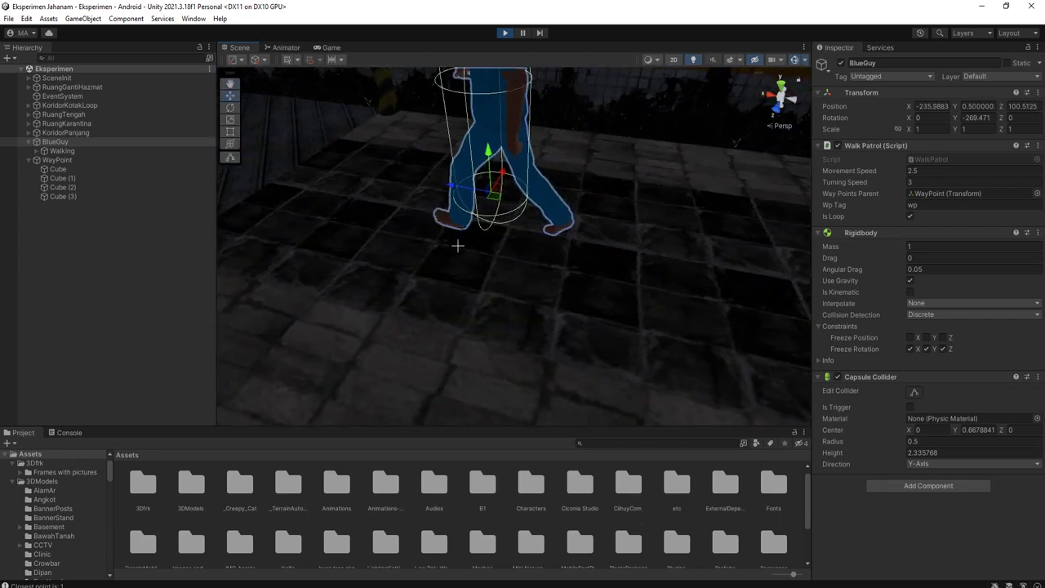
pyautogui.scroll(-5, 396, 272)
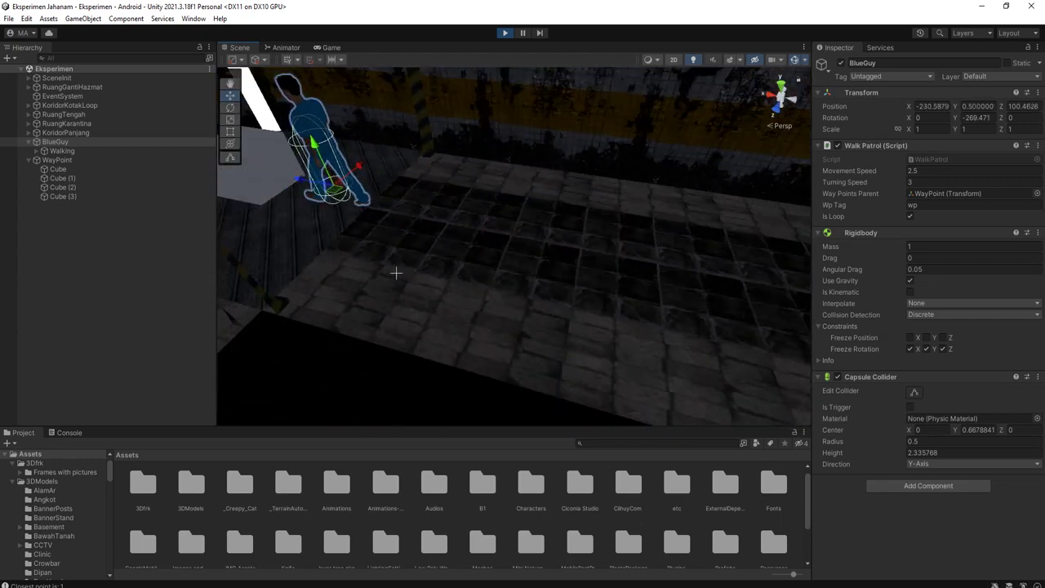
pyautogui.scroll(-3, 397, 273)
pyautogui.keyDown('alt'); pyautogui.moveTo(637, 226); pyautogui.dragTo(352, 264); pyautogui.keyUp('alt')
pyautogui.keyDown('alt'); pyautogui.moveTo(653, 258); pyautogui.dragTo(518, 262); pyautogui.keyUp('alt')
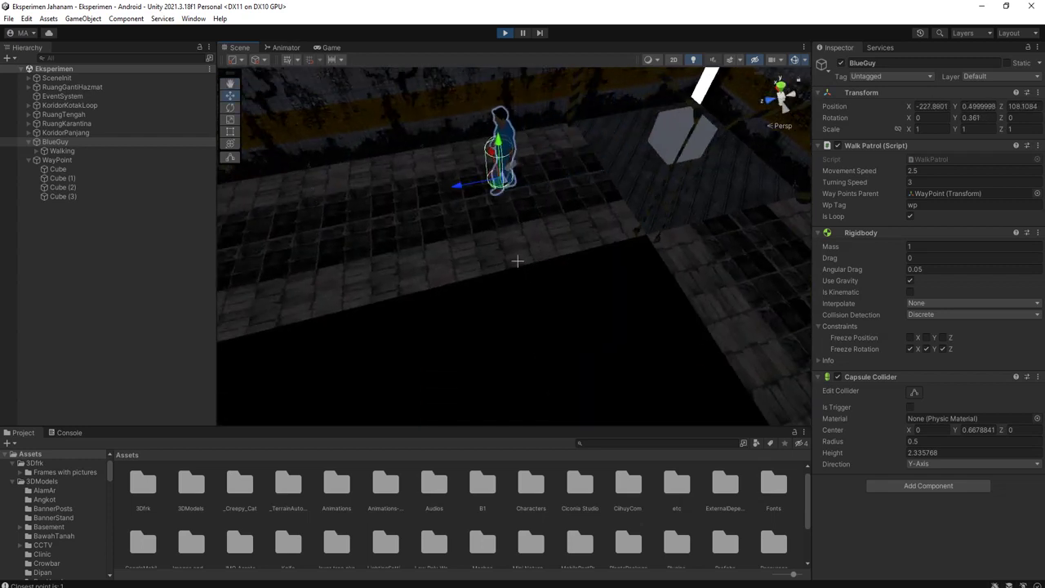
# - Set BlueGuy's Movement Speed to 2.75 during play and follow the walk down the corridor past the next corner waypoint
pyautogui.click(914, 171)
pyautogui.write('.7')
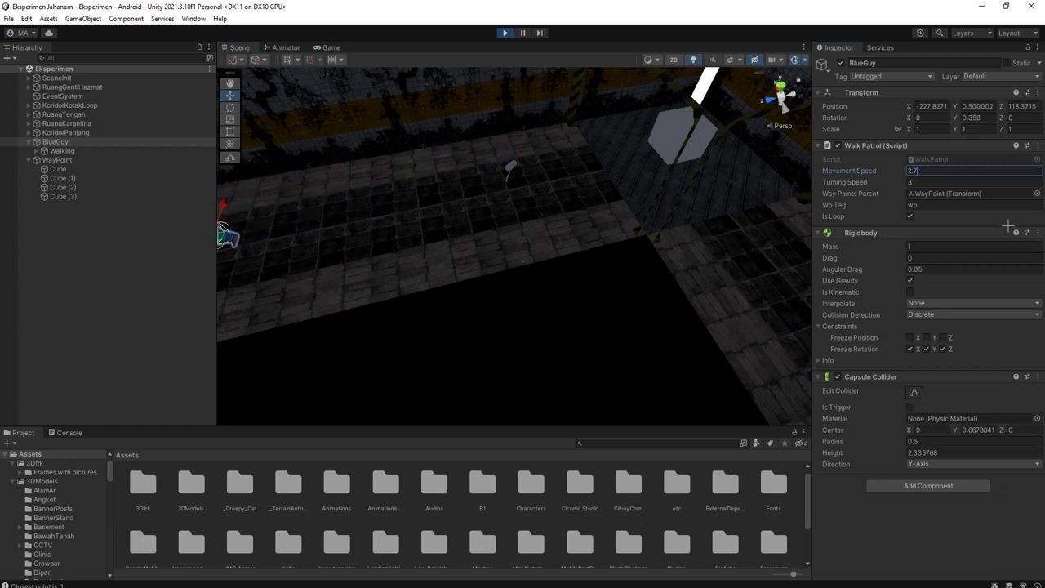
pyautogui.moveTo(503, 237); pyautogui.dragTo(616, 226, button='middle')
pyautogui.press('f')
pyautogui.keyDown('alt'); pyautogui.moveTo(555, 236); pyautogui.dragTo(435, 221); pyautogui.keyUp('alt')
pyautogui.press('f')
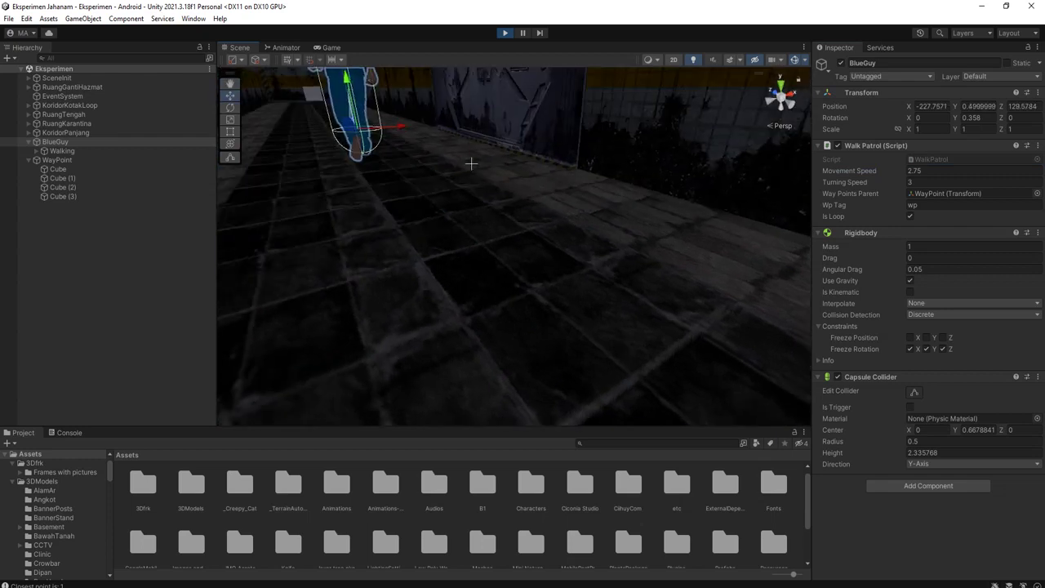
pyautogui.press('f')
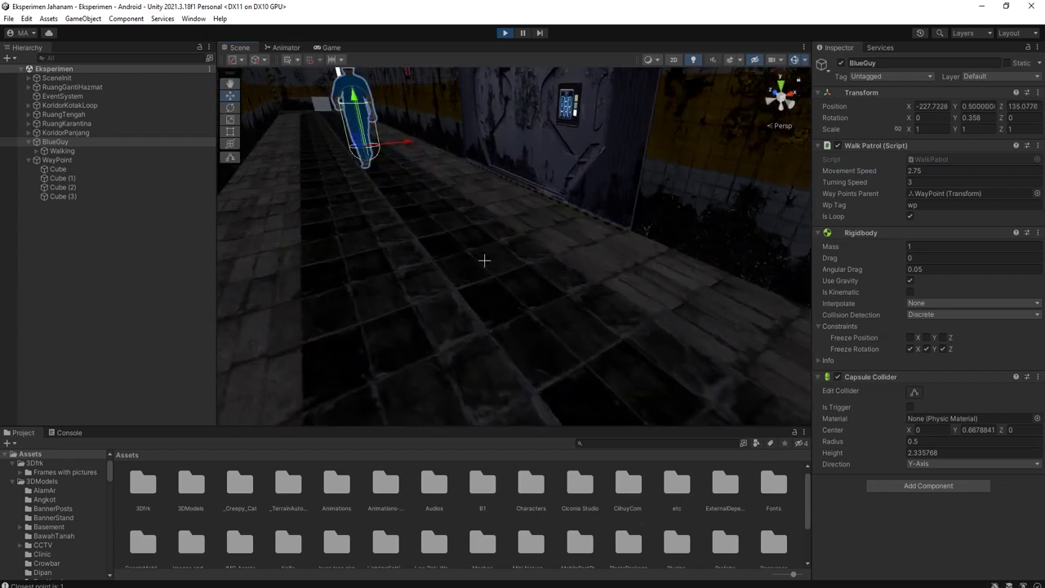
pyautogui.press('f')
pyautogui.scroll(-3, 649, 278)
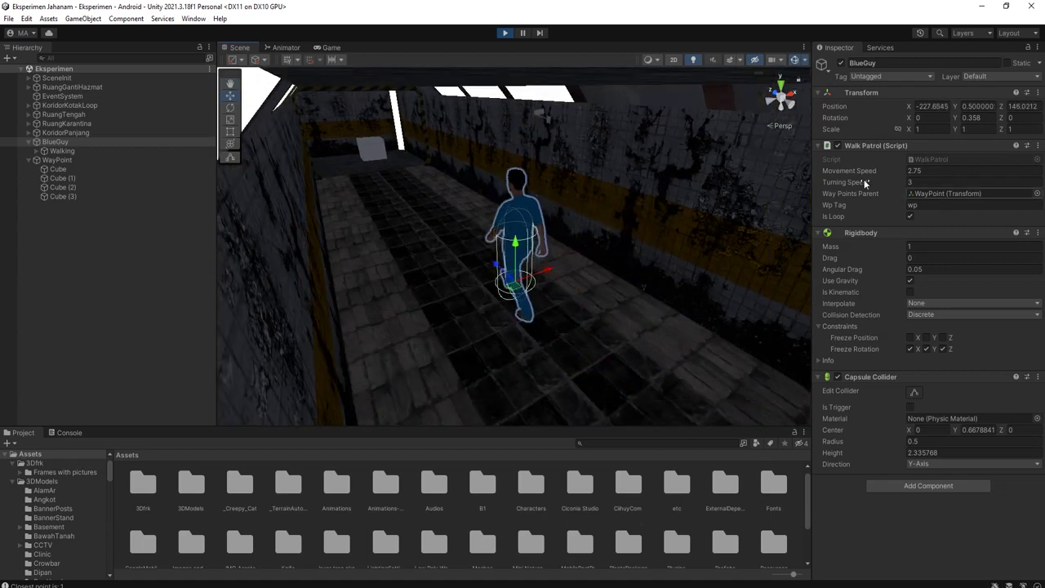
pyautogui.moveTo(658, 360); pyautogui.dragTo(696, 428)
pyautogui.moveTo(696, 429); pyautogui.dragTo(755, 478, button='middle')
pyautogui.moveTo(485, 232); pyautogui.dragTo(523, 306, button='right')
pyautogui.moveTo(629, 359); pyautogui.dragTo(731, 458, button='middle')
pyautogui.moveTo(430, 204); pyautogui.dragTo(508, 301, button='middle')
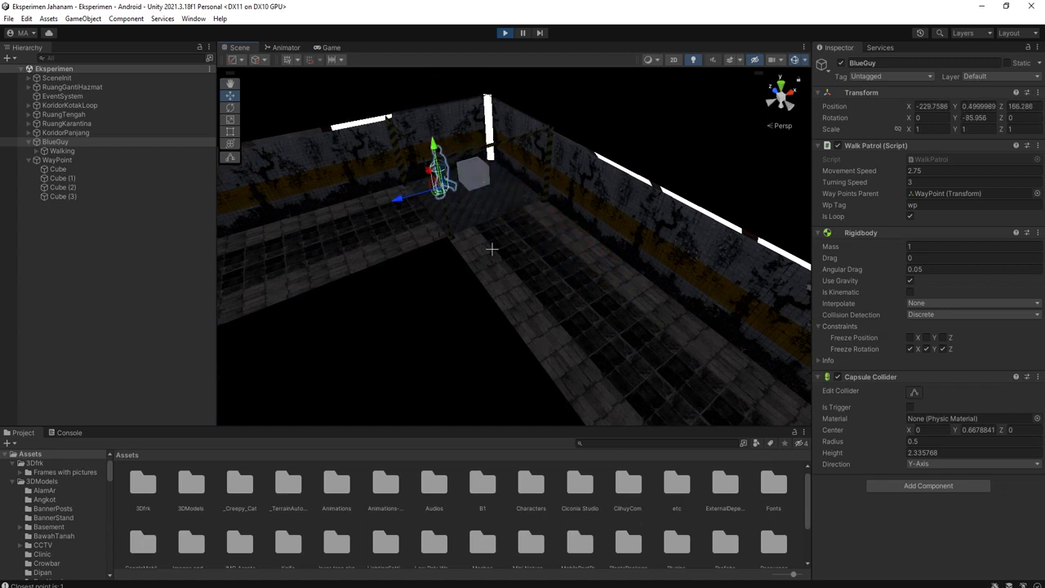
# - Stop playing the scene and set BlueGuy's Movement Speed to 2.75 in edit mode
pyautogui.click(504, 33)
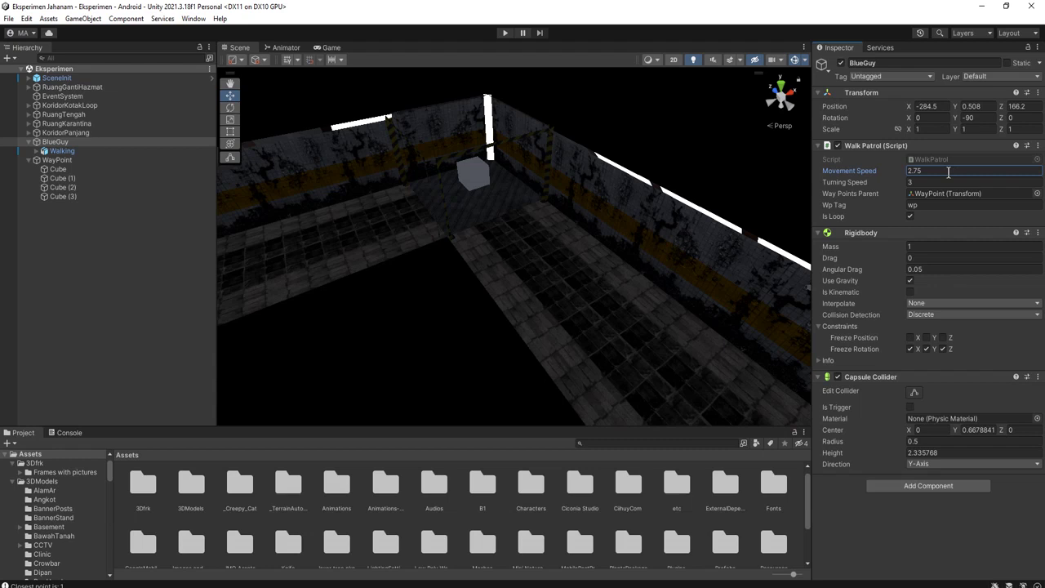
# - Disable the Mesh Renderer on all four WayPoint cubes, check the corridor corners and clear the selection
pyautogui.moveTo(591, 205); pyautogui.dragTo(423, 175, button='right')
pyautogui.moveTo(539, 190); pyautogui.dragTo(516, 190, button='middle')
pyautogui.click(672, 200)
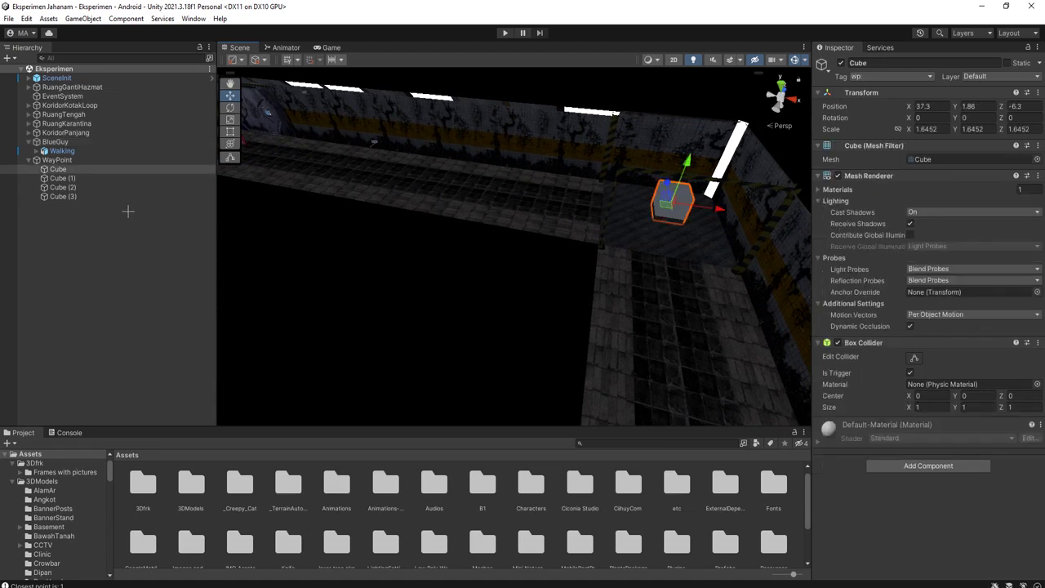
pyautogui.keyDown('shift'); pyautogui.click(75, 196); pyautogui.keyUp('shift')
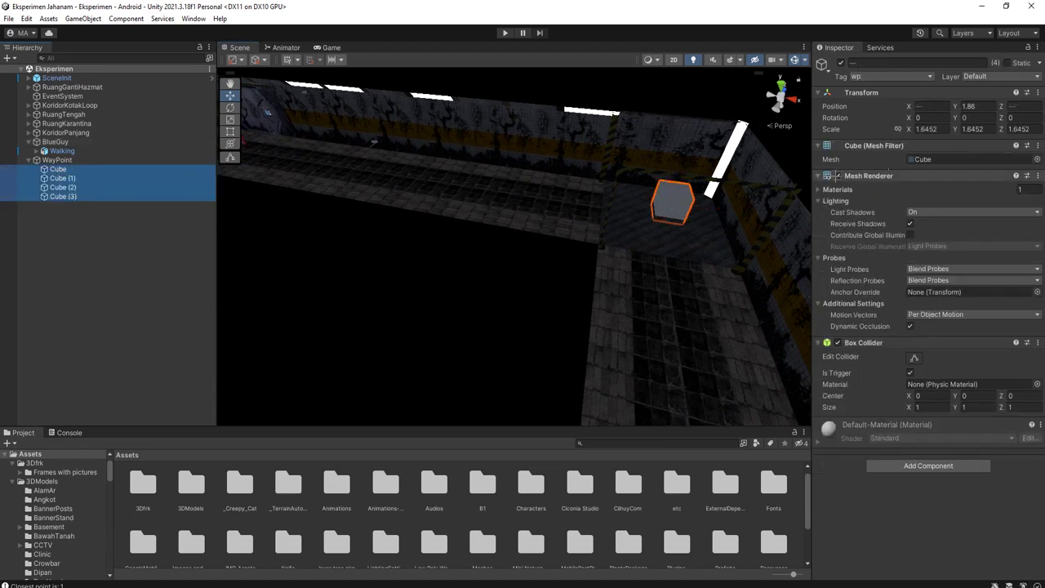
pyautogui.click(837, 176)
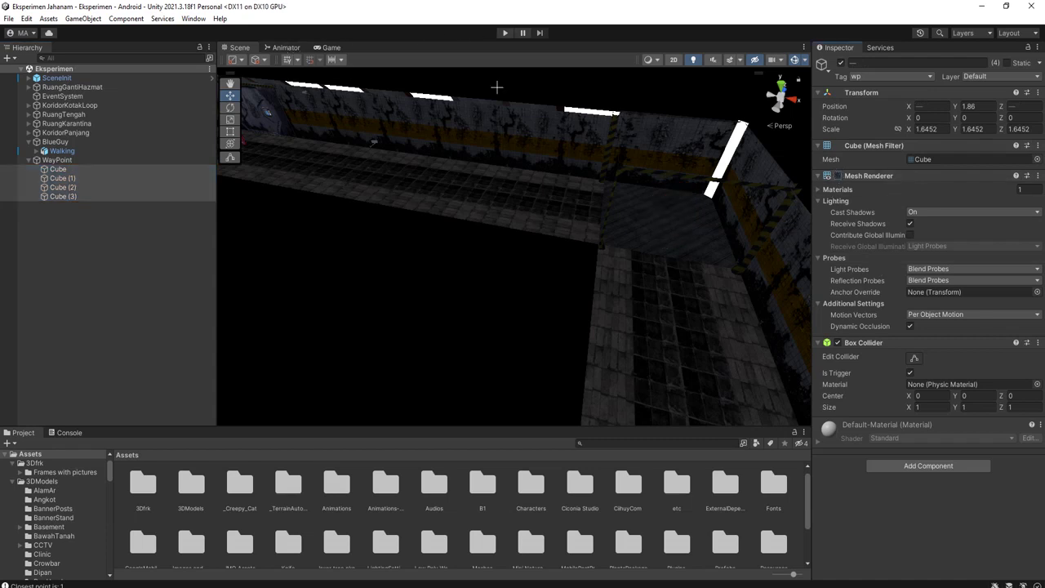
pyautogui.moveTo(599, 231); pyautogui.dragTo(474, 189, button='right')
pyautogui.moveTo(538, 185); pyautogui.dragTo(604, 217, button='middle')
pyautogui.scroll(1, 506, 231)
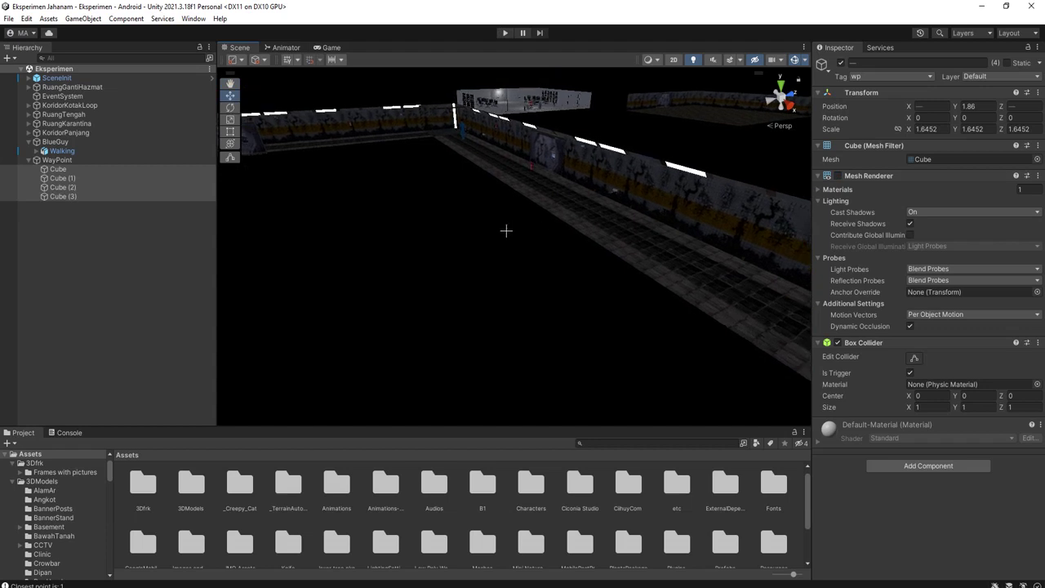
pyautogui.moveTo(558, 243); pyautogui.dragTo(388, 233, button='right')
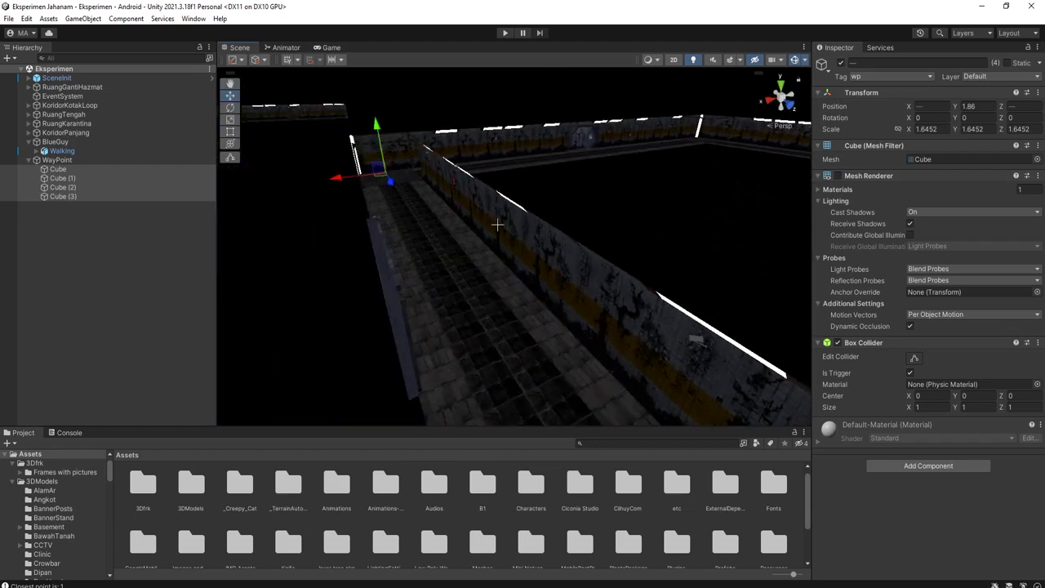
pyautogui.click(114, 343)
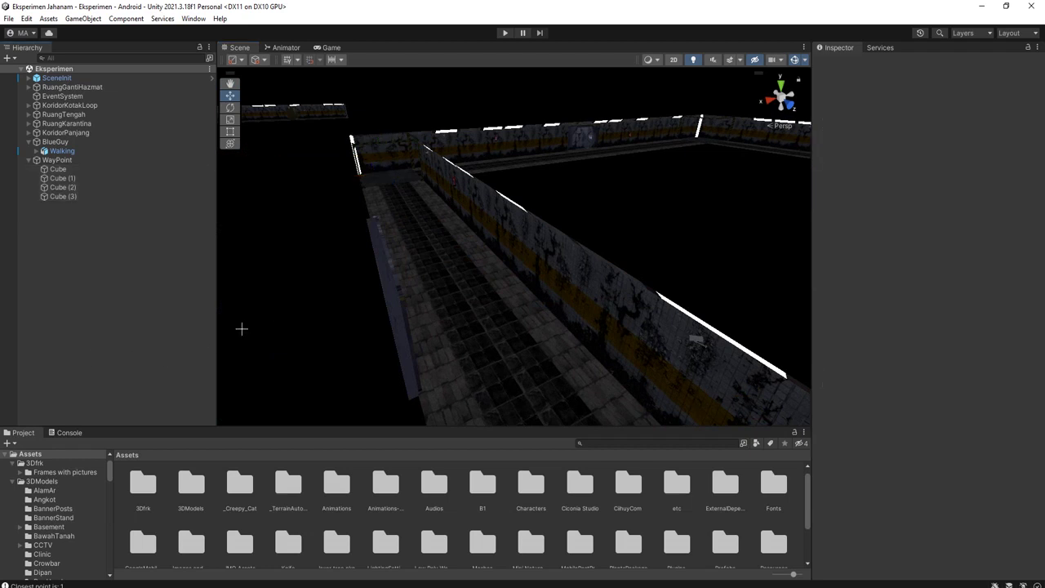